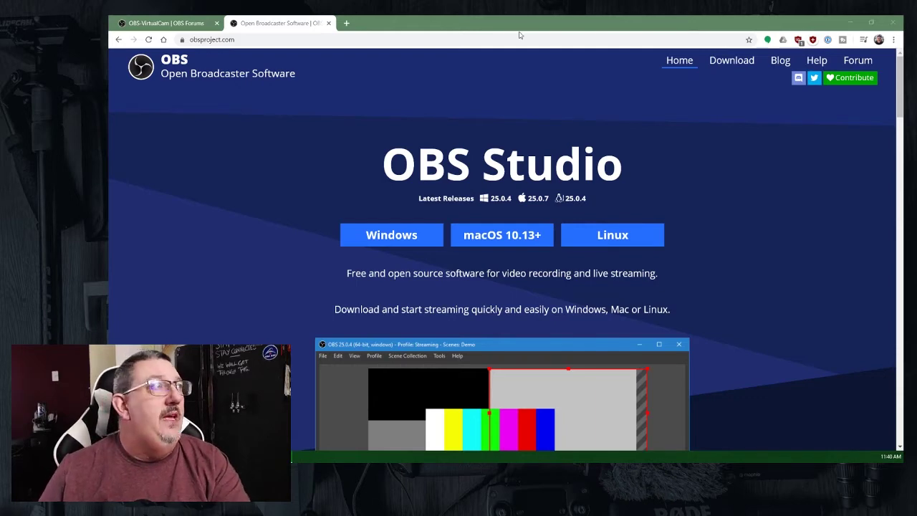
Step: View the OBS-VirtualCam plugin page on the OBS Project forum
click(155, 23)
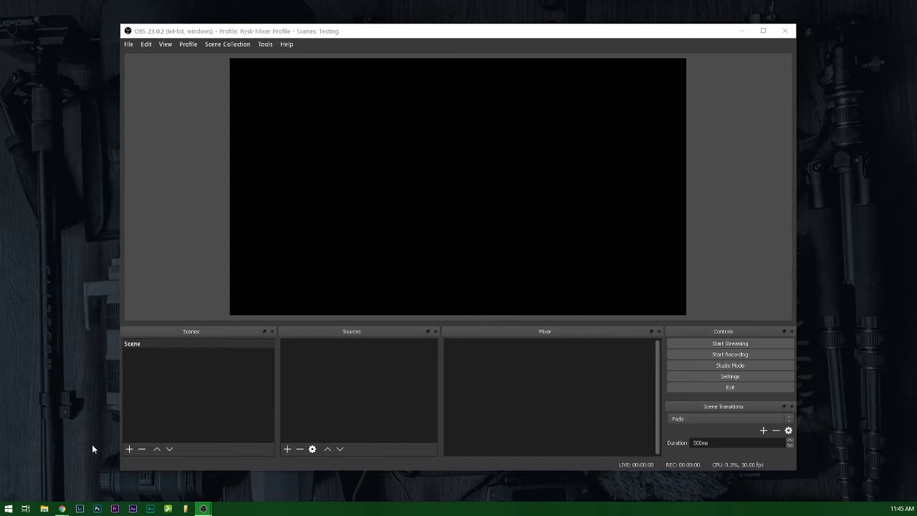
Step: Create a new scene named Camera
click(129, 449)
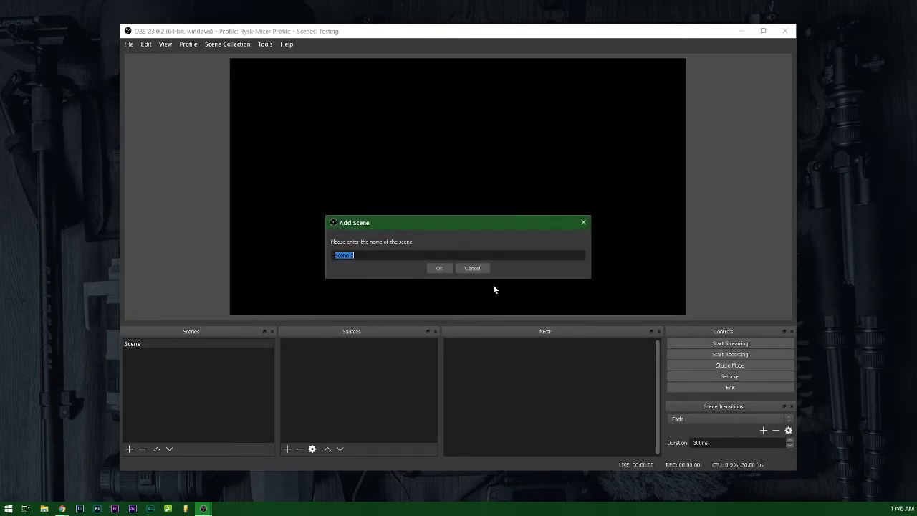
text(Camera)
click(443, 270)
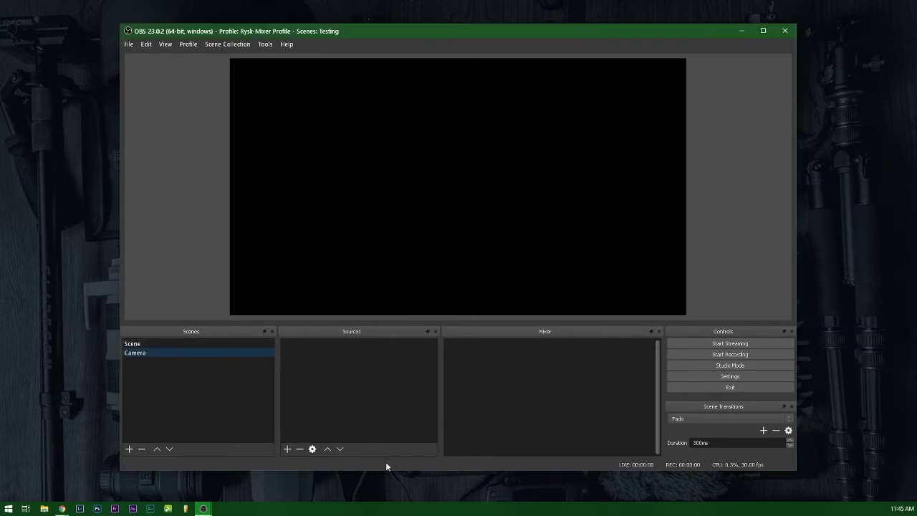
Step: Add a Video Capture Device source named Webcam with its default properties
click(286, 449)
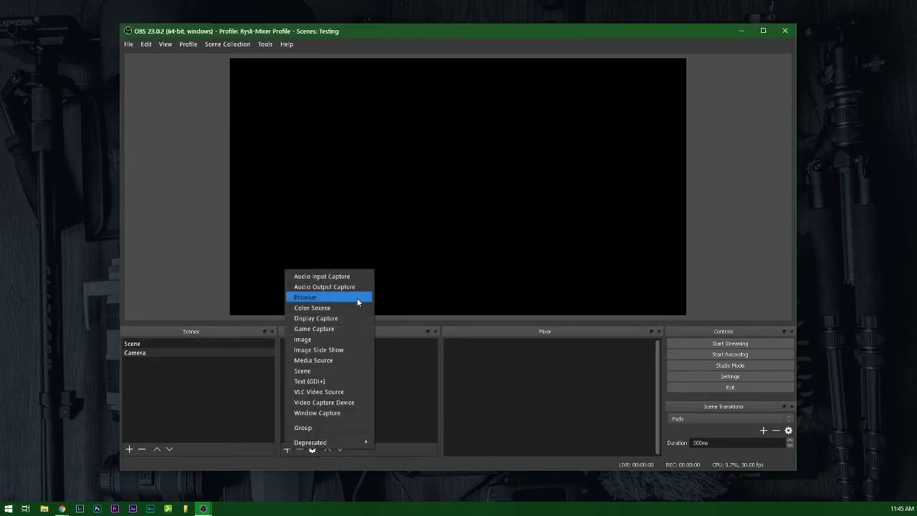
click(361, 403)
text(We)
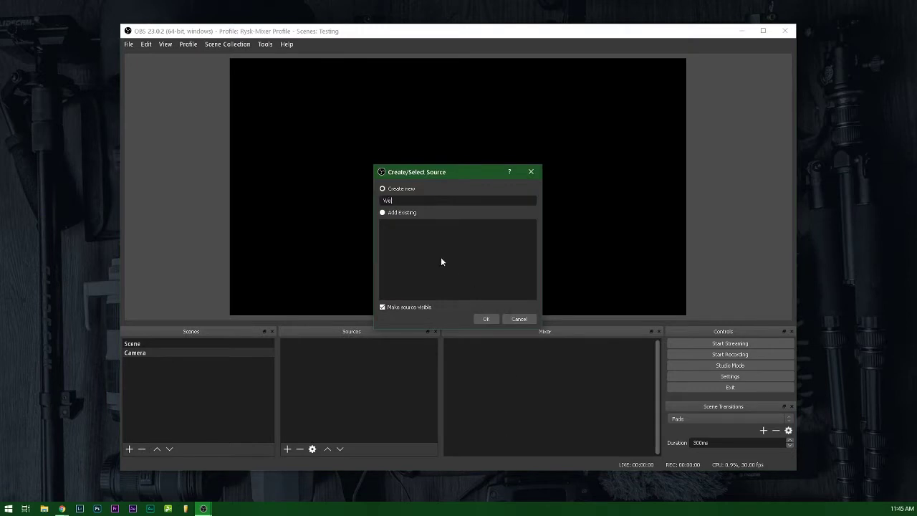
text(bcam)
key(Return)
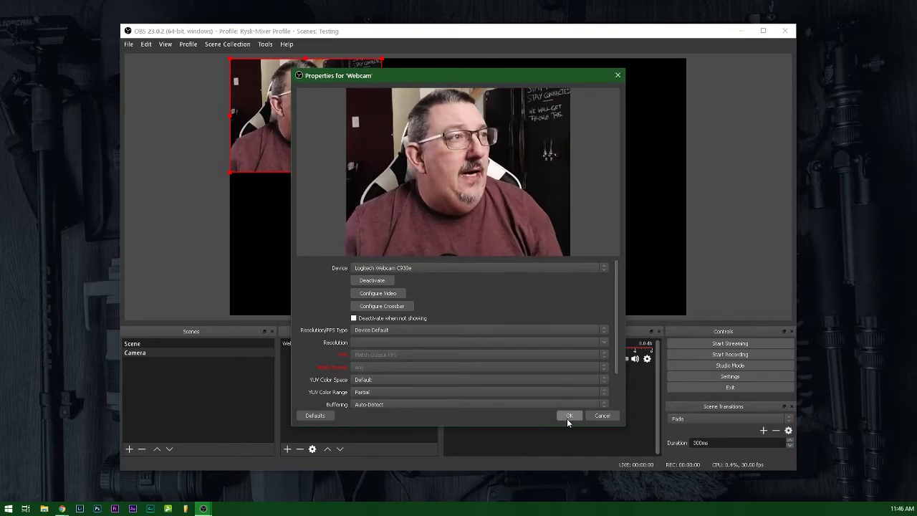
click(568, 416)
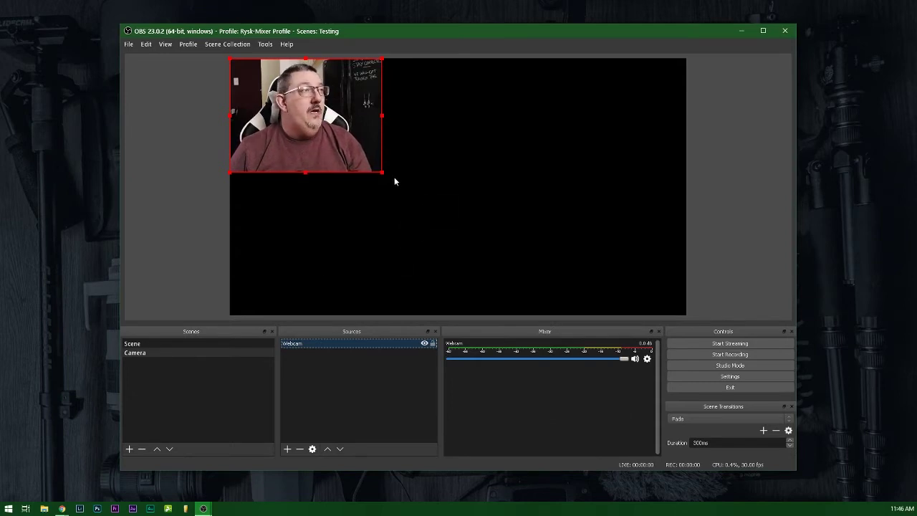
Step: Stretch the Webcam image to fill the canvas, then select the Webcam source
drag(383, 173, 684, 317)
drag(536, 229, 536, 242)
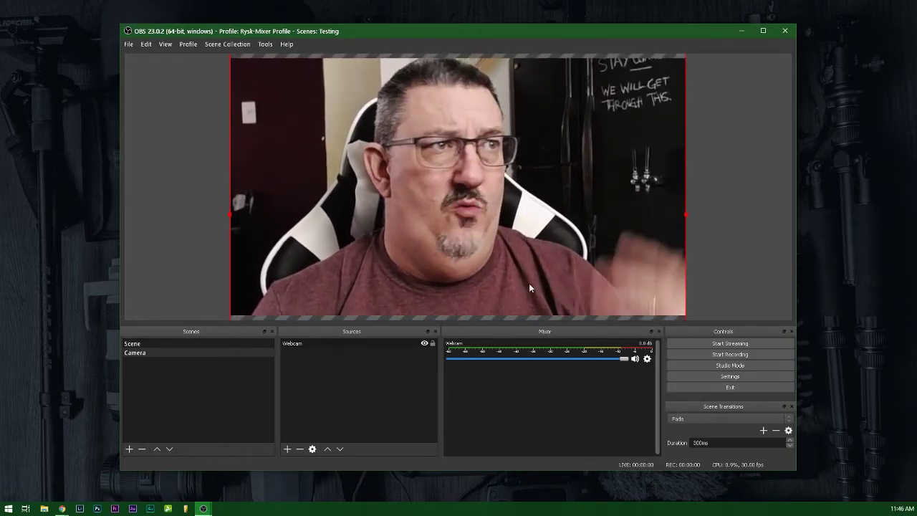
click(298, 344)
click(328, 430)
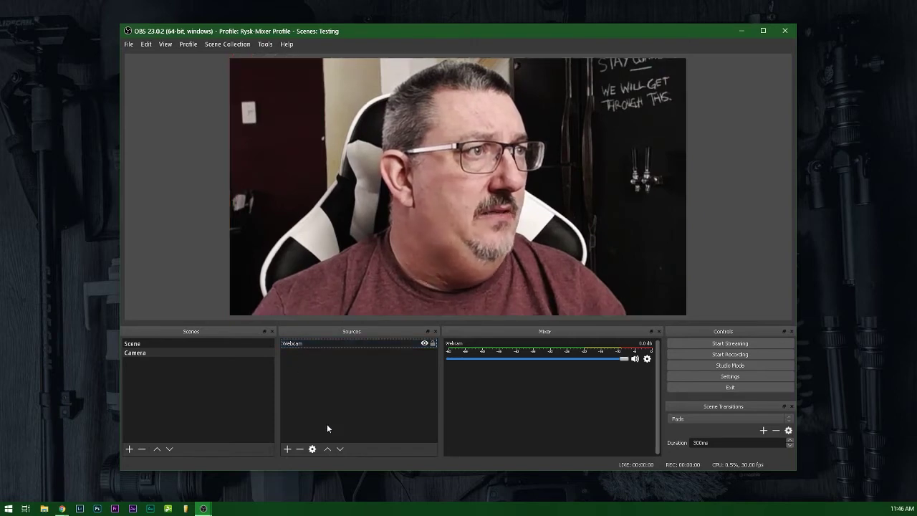
click(340, 344)
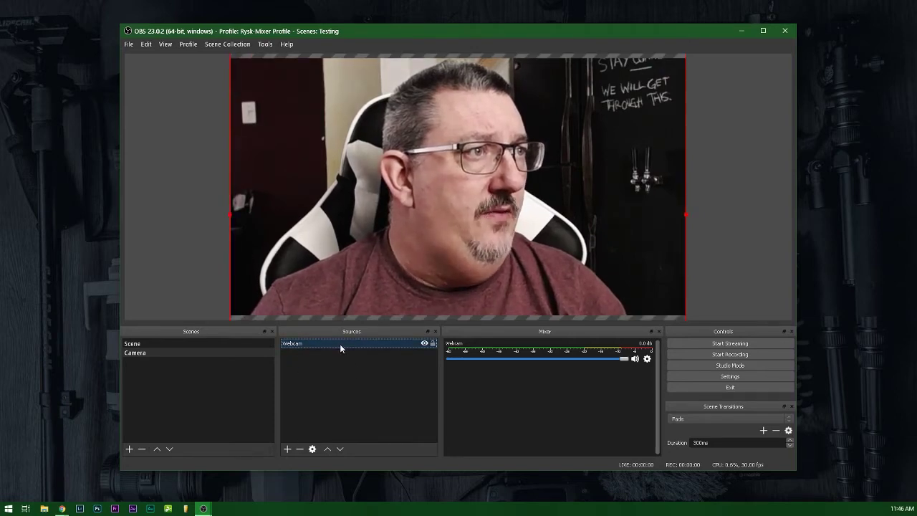
Step: In the Webcam properties, set Resolution/FPS Type to Custom and Resolution to 1280x720
right_click(339, 344)
click(382, 338)
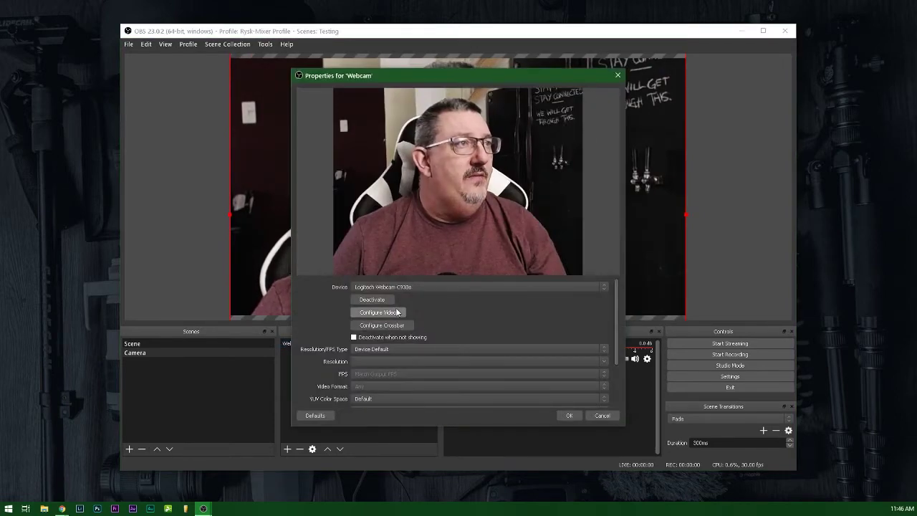
click(378, 312)
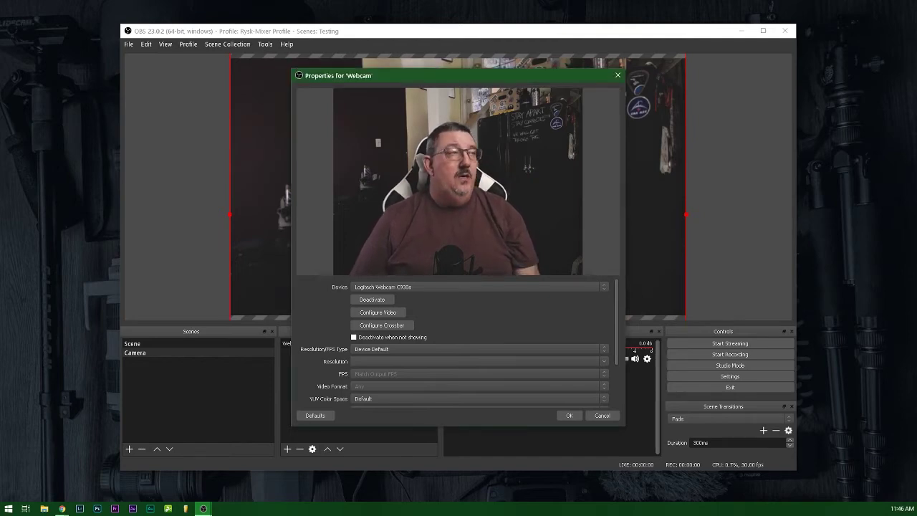
click(402, 350)
click(387, 362)
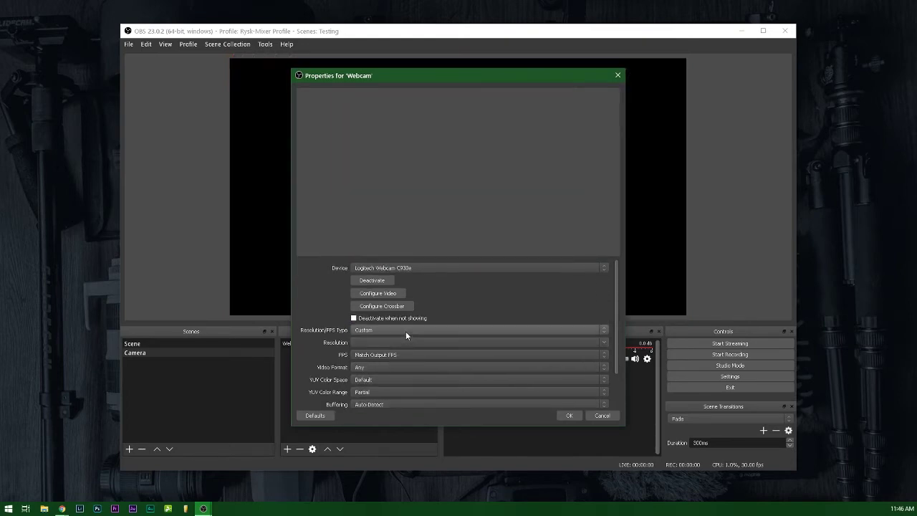
click(389, 342)
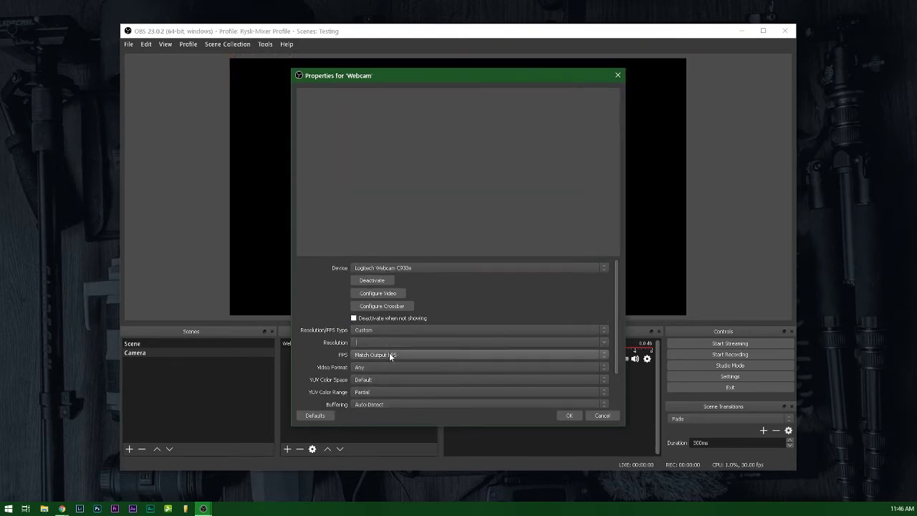
click(602, 345)
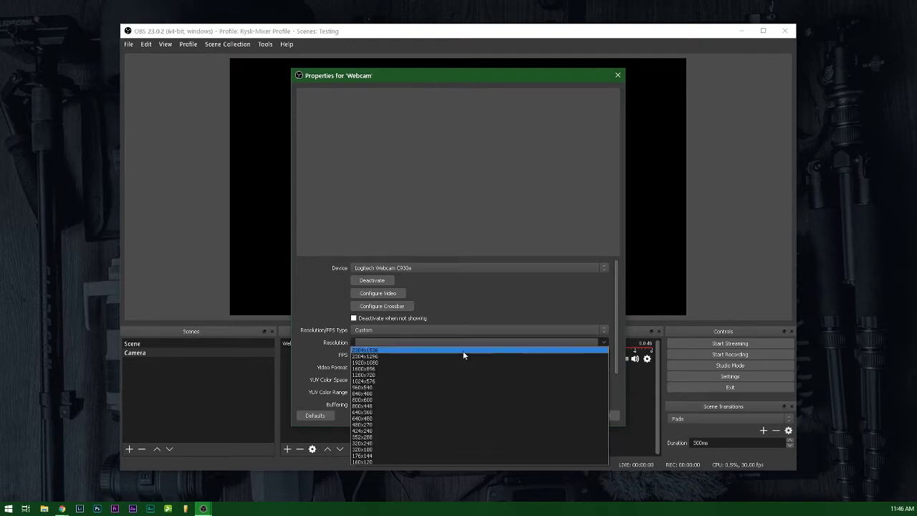
click(395, 375)
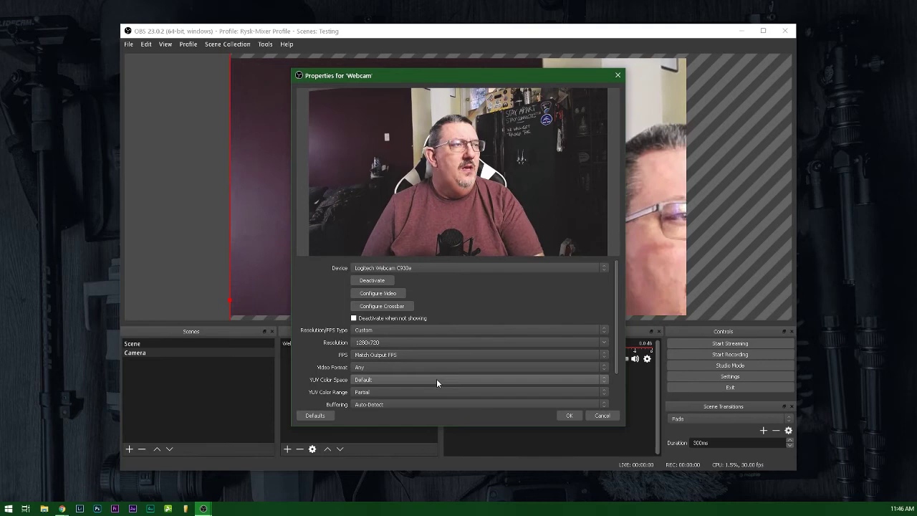
Step: Apply the 1280x720 settings and fit the webcam image exactly to the canvas
click(567, 416)
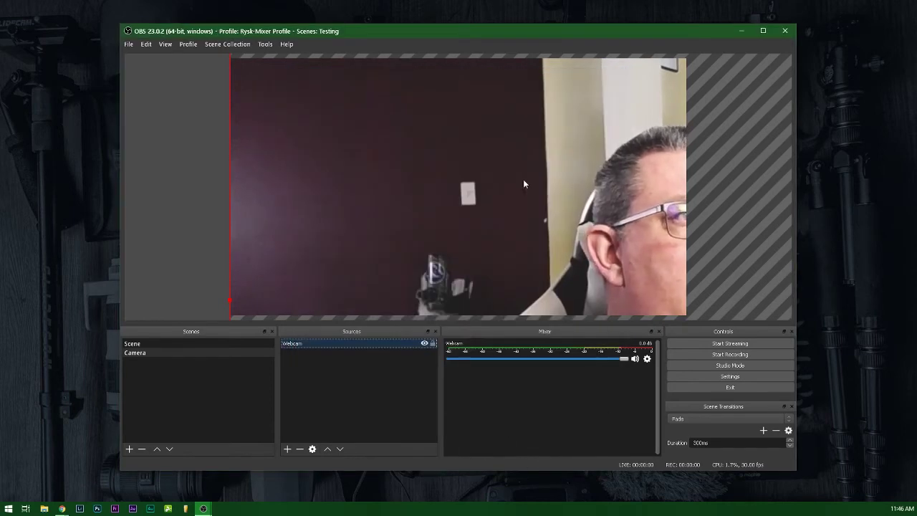
drag(274, 146, 360, 225)
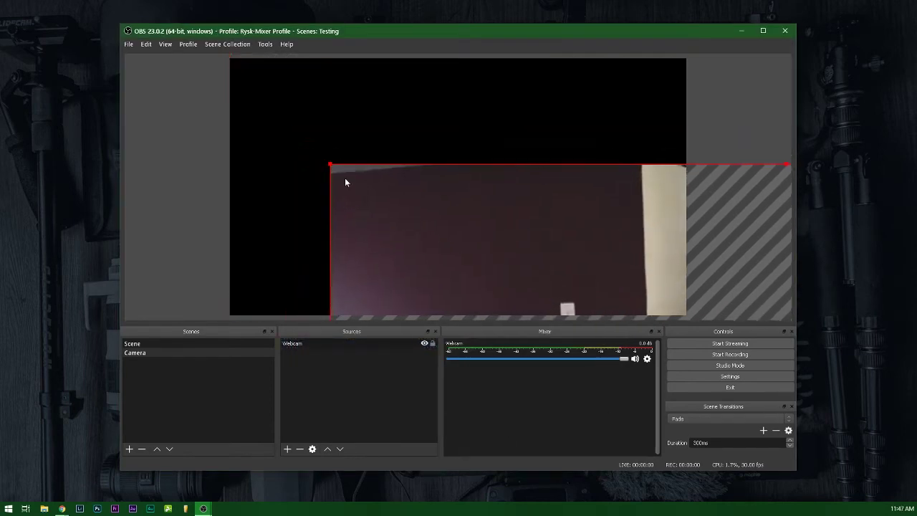
drag(344, 180, 262, 132)
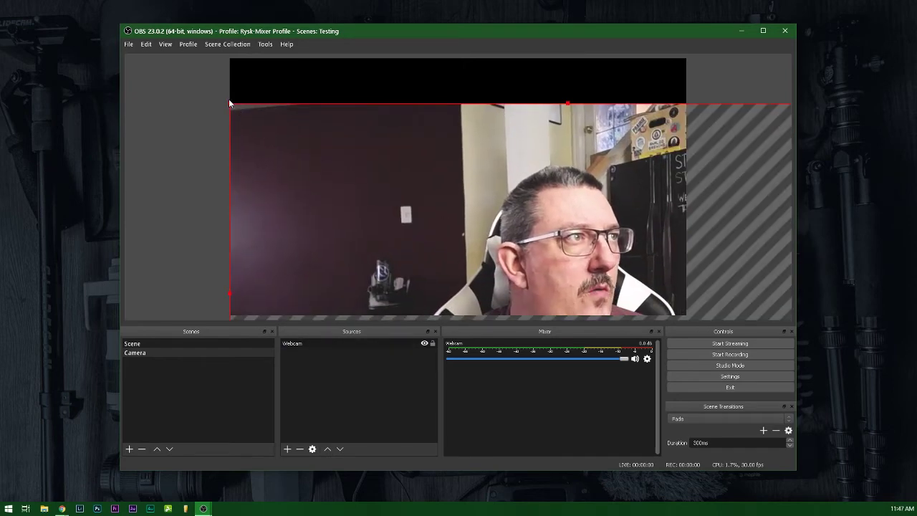
drag(230, 103, 303, 82)
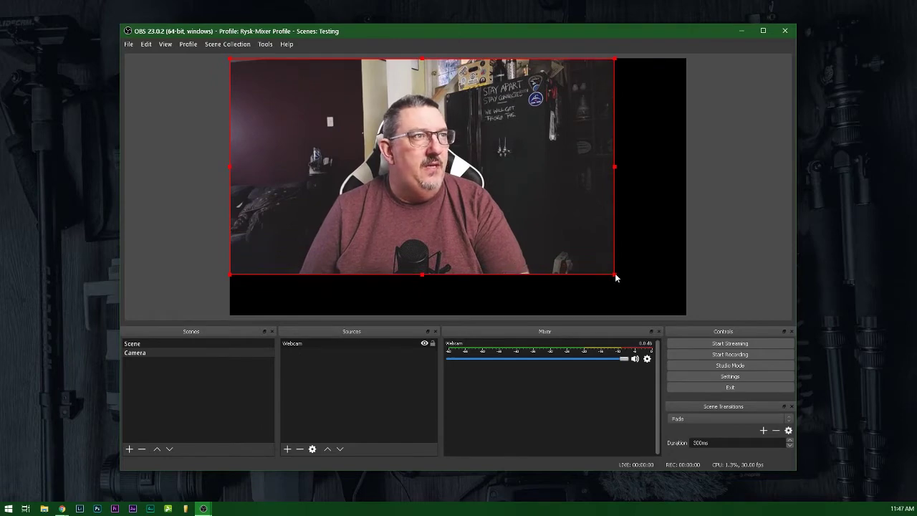
drag(617, 274, 687, 316)
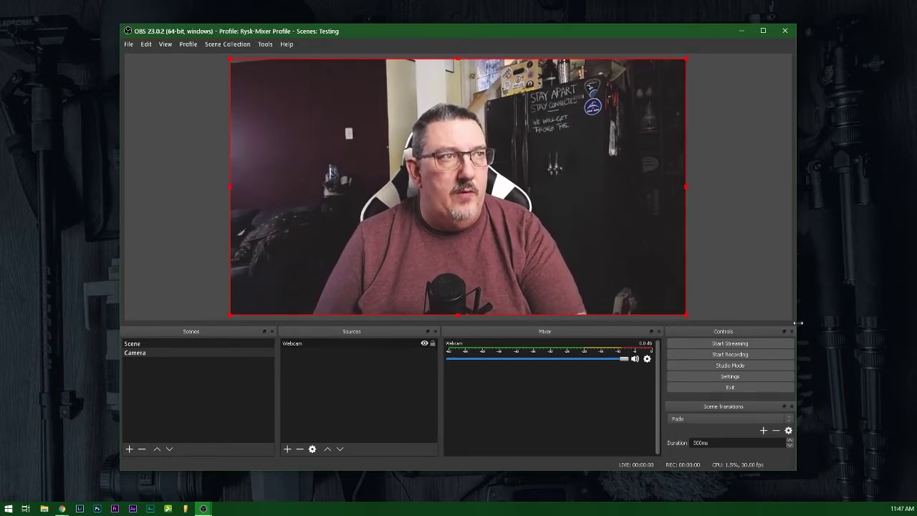
click(712, 286)
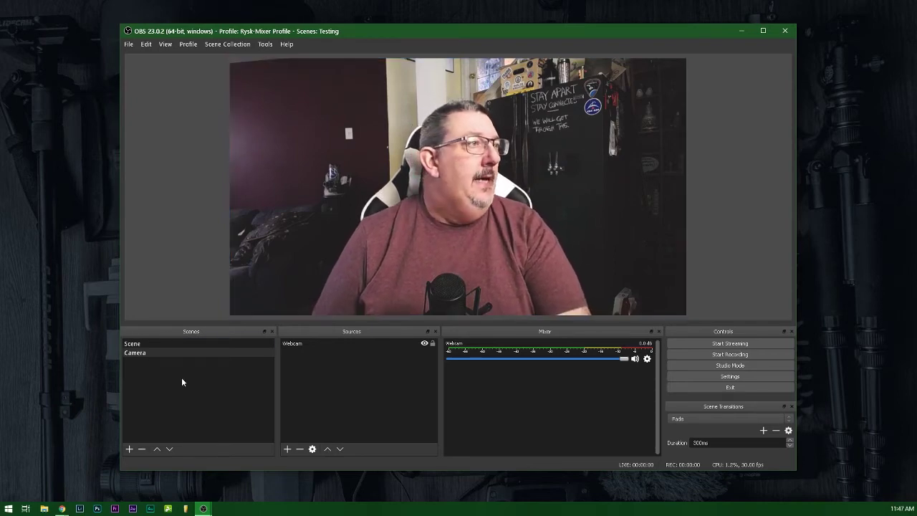
click(241, 407)
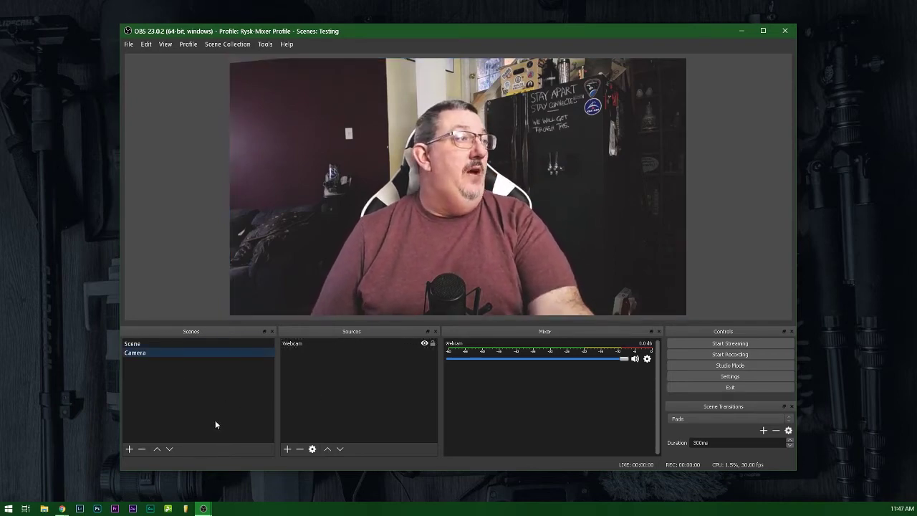
Step: Create a new scene named Desktop
click(129, 449)
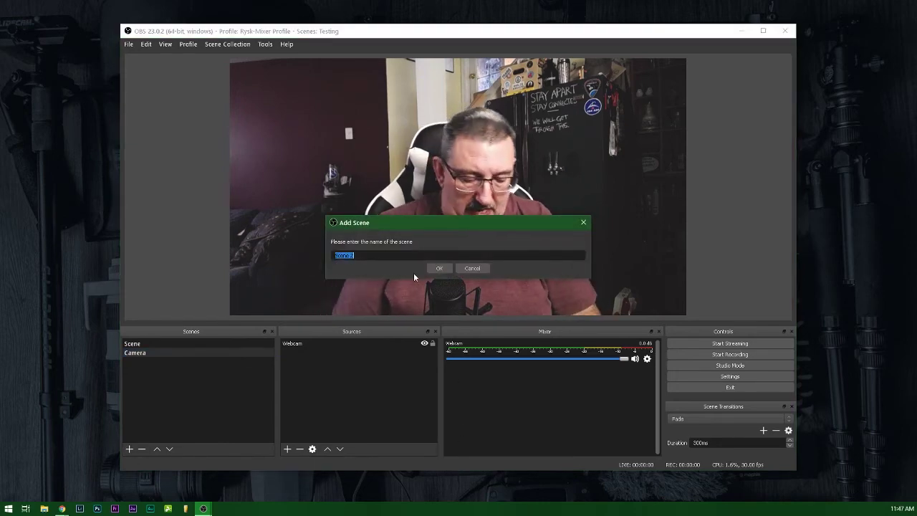
text(Desktop)
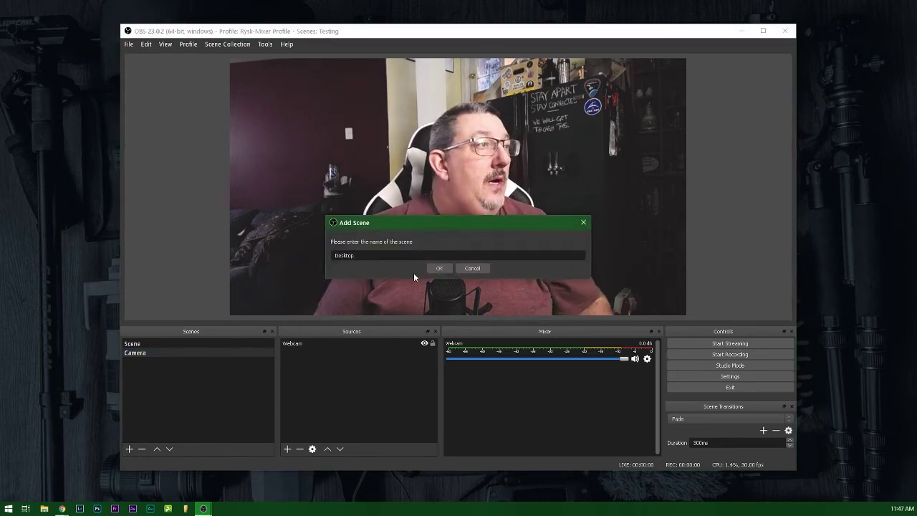
click(440, 268)
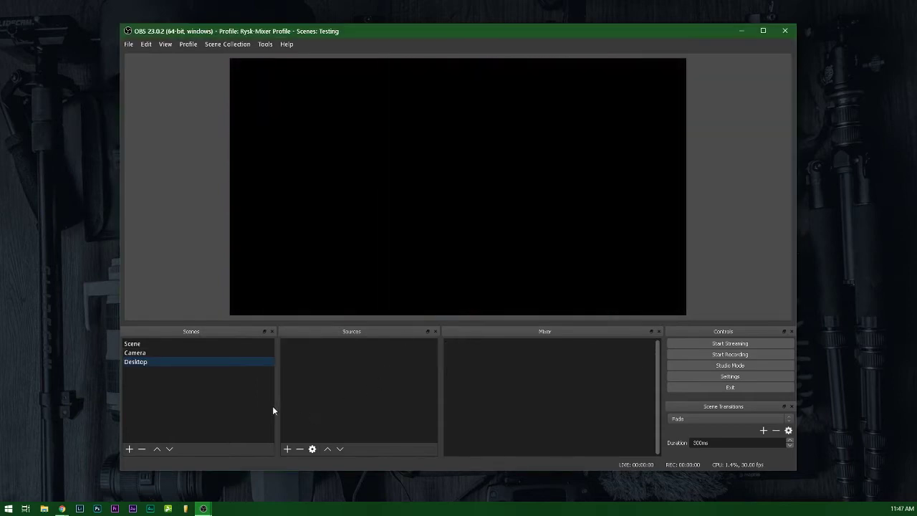
Step: Add a Display Capture source named Monitor, keeping Display 1 in its properties
click(287, 448)
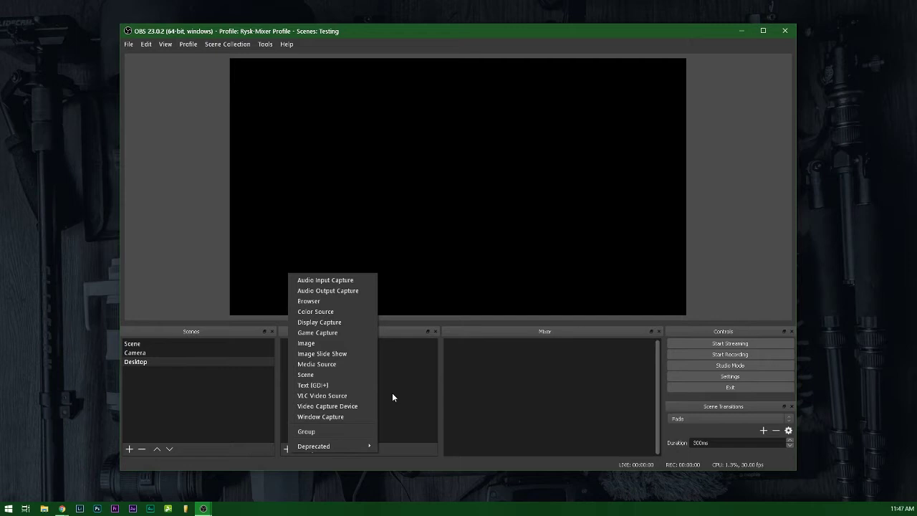
click(323, 320)
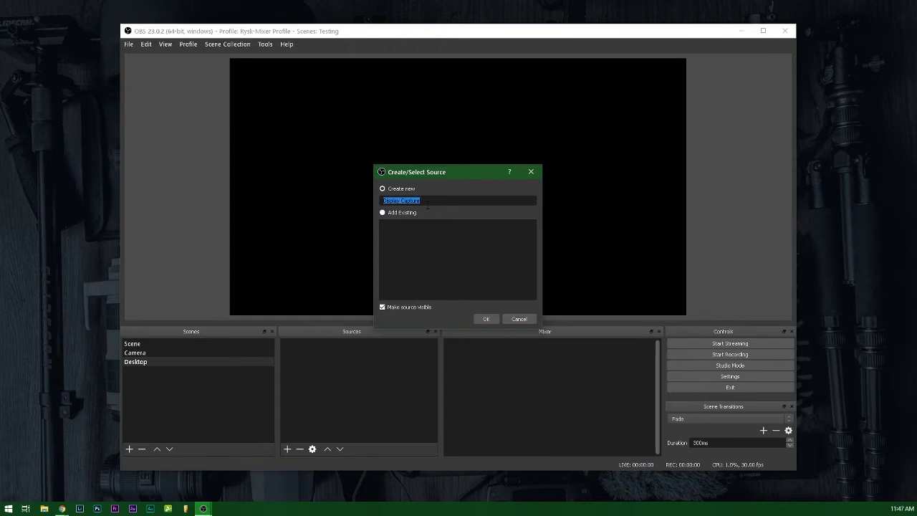
text(Monitor)
click(487, 318)
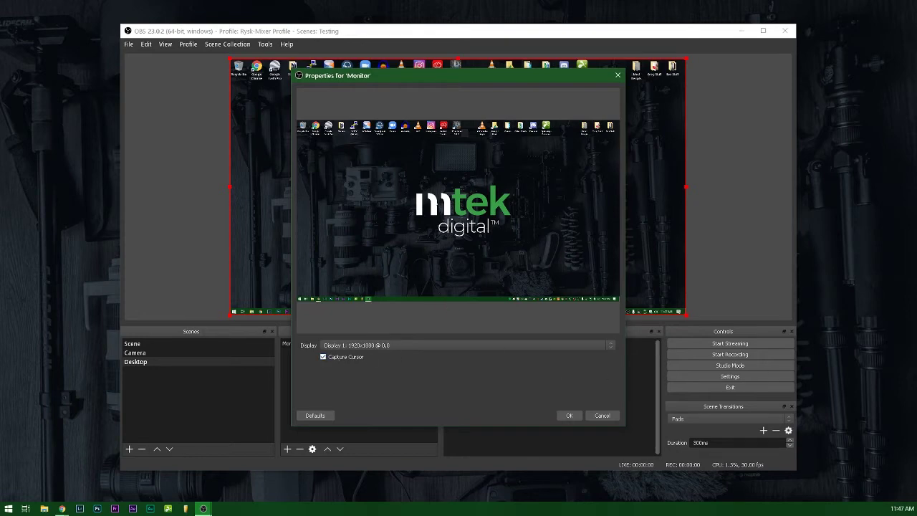
click(569, 415)
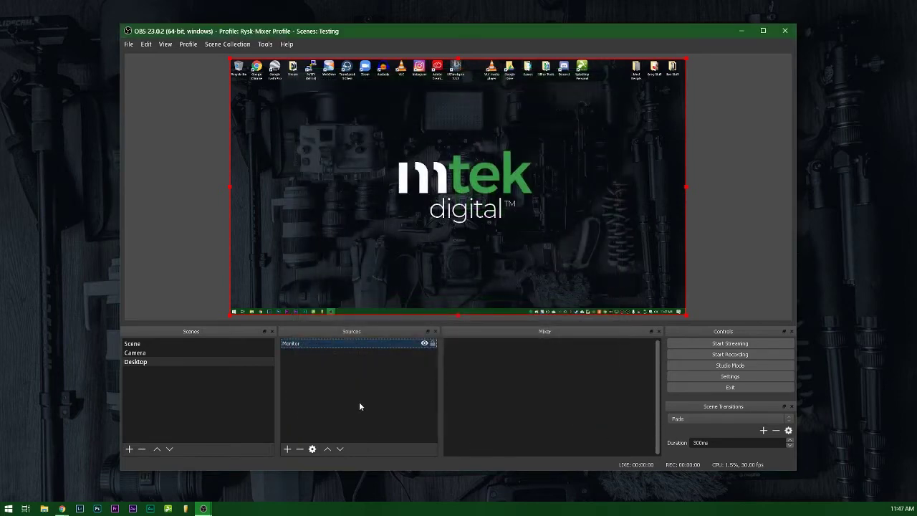
Step: With the Desktop scene selected, open a new Chrome window and move it onto the captured monitor
click(163, 403)
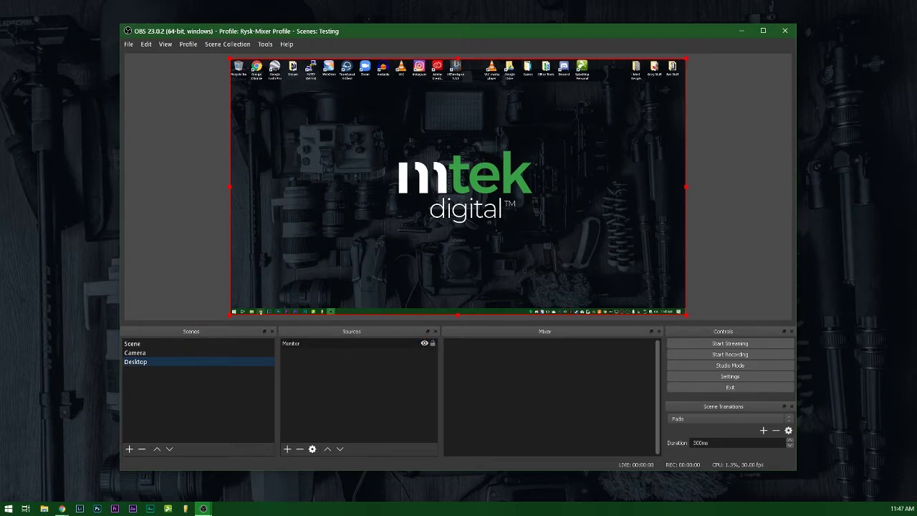
mouse_move(260, 311)
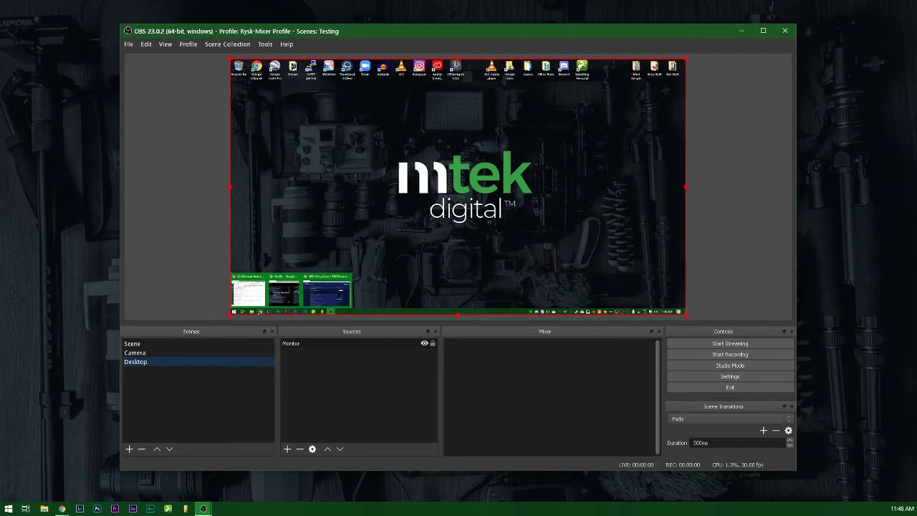
click(272, 286)
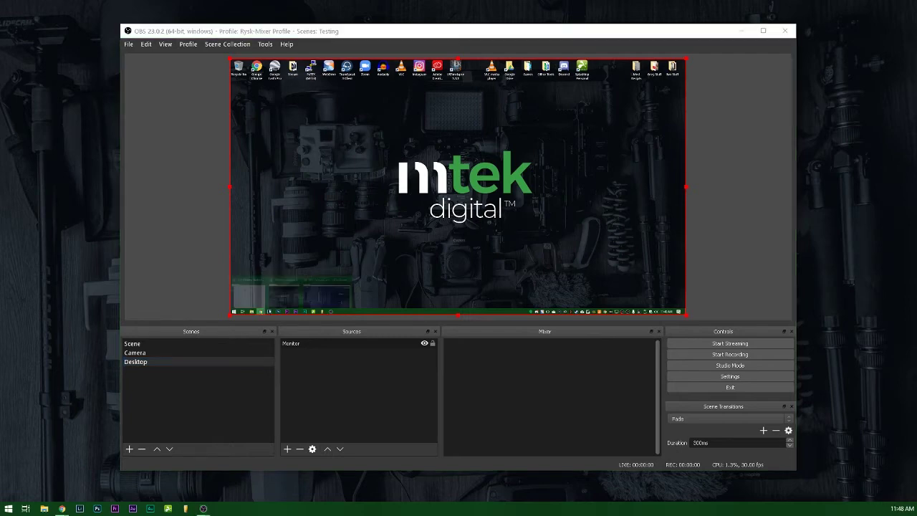
right_click(260, 311)
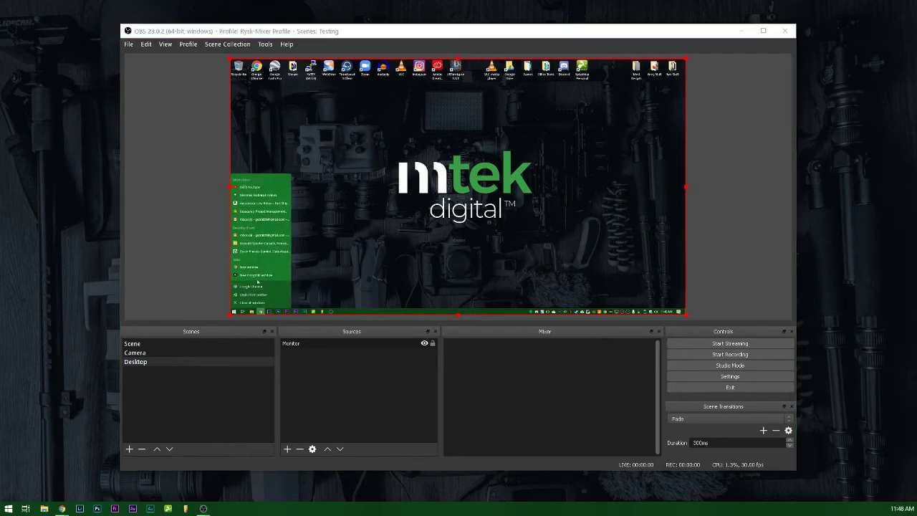
click(261, 267)
drag(372, 64, 916, 68)
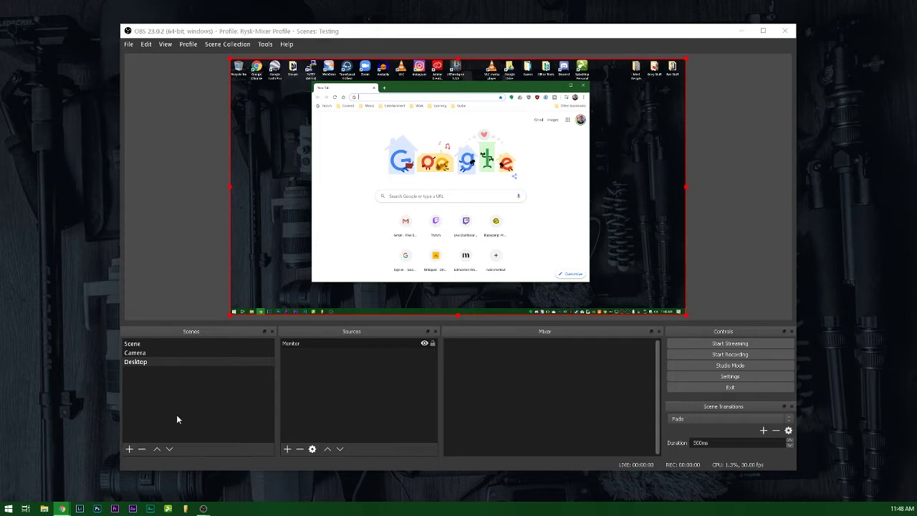
Step: Create a new scene named Browser
click(129, 449)
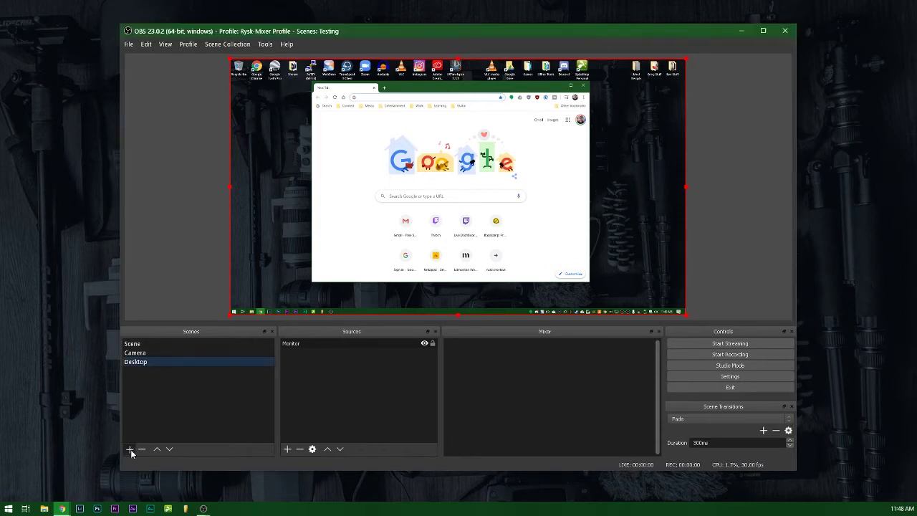
text(Browser)
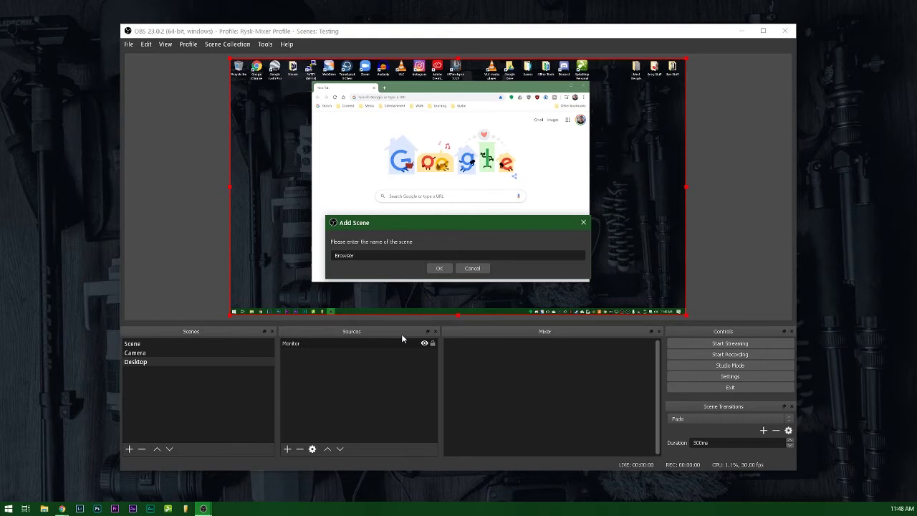
key(Return)
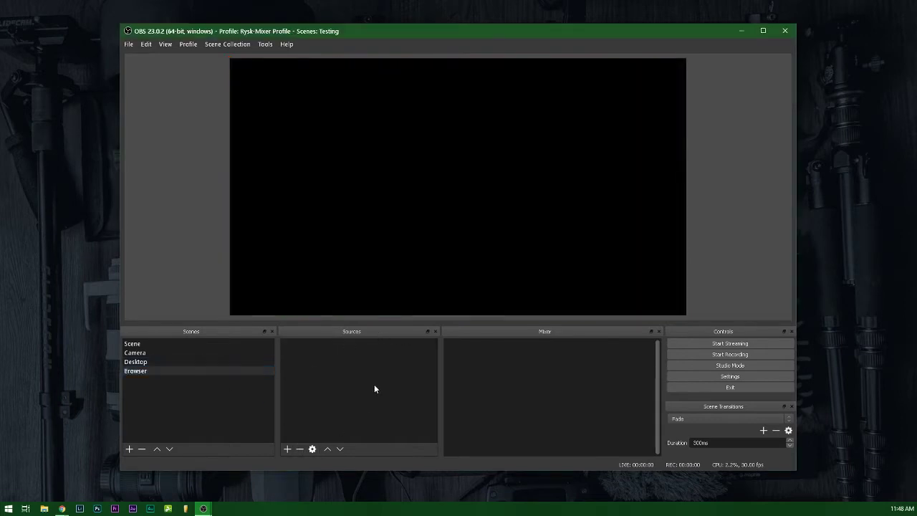
Step: Add a Window Capture source named Chrome that captures the New Tab - Google Chrome window
click(287, 449)
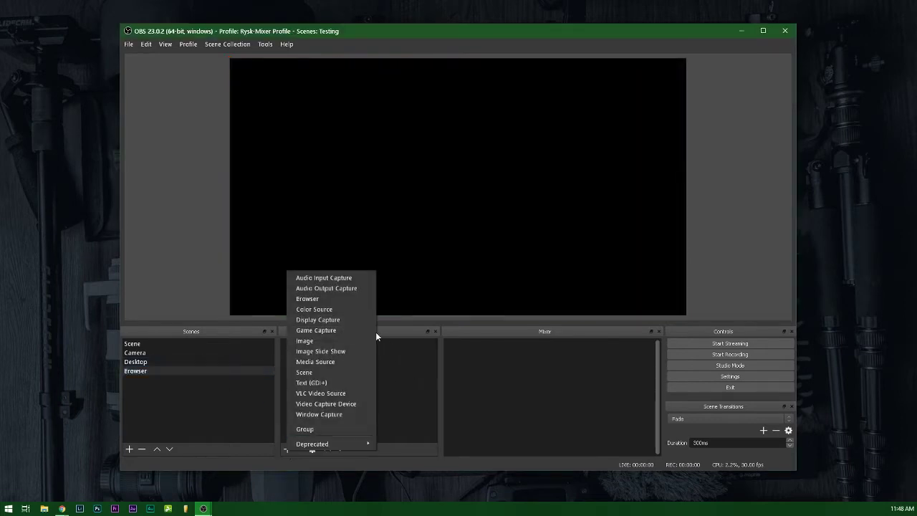
click(331, 413)
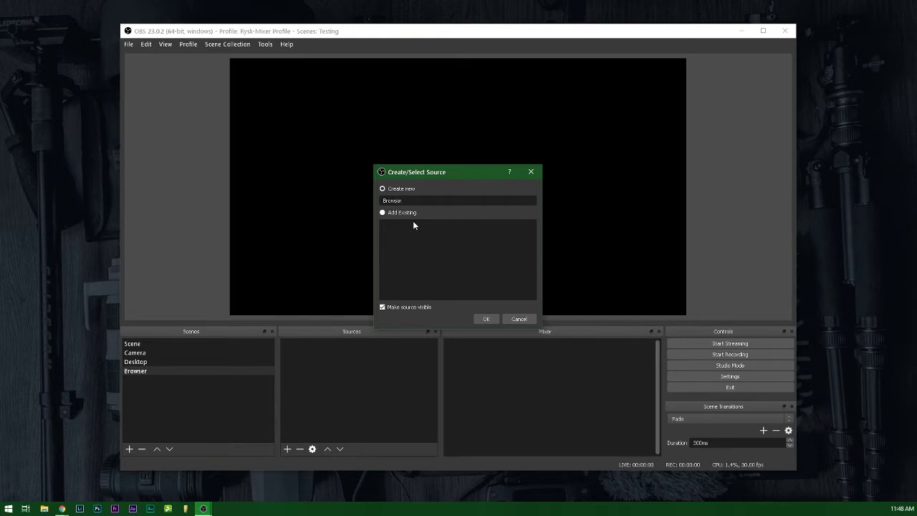
click(486, 317)
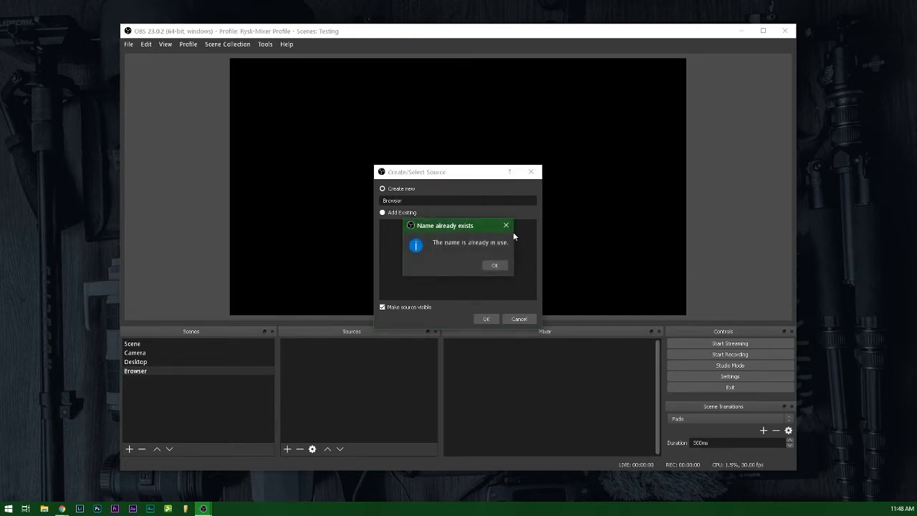
click(495, 267)
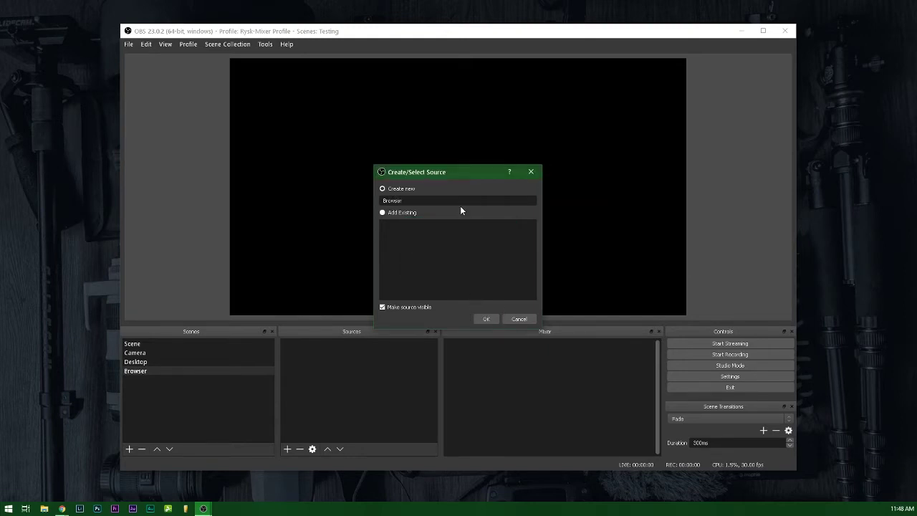
double_click(417, 202)
text(Chrome)
click(486, 319)
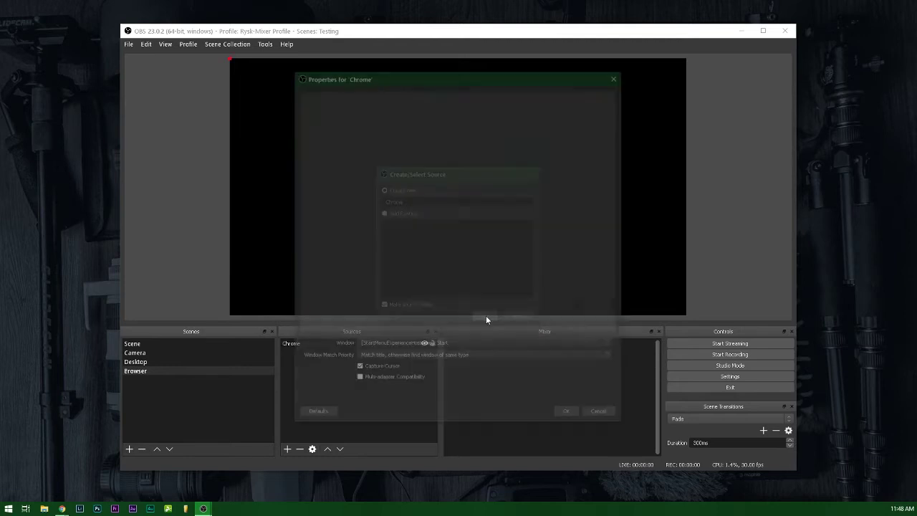
click(433, 345)
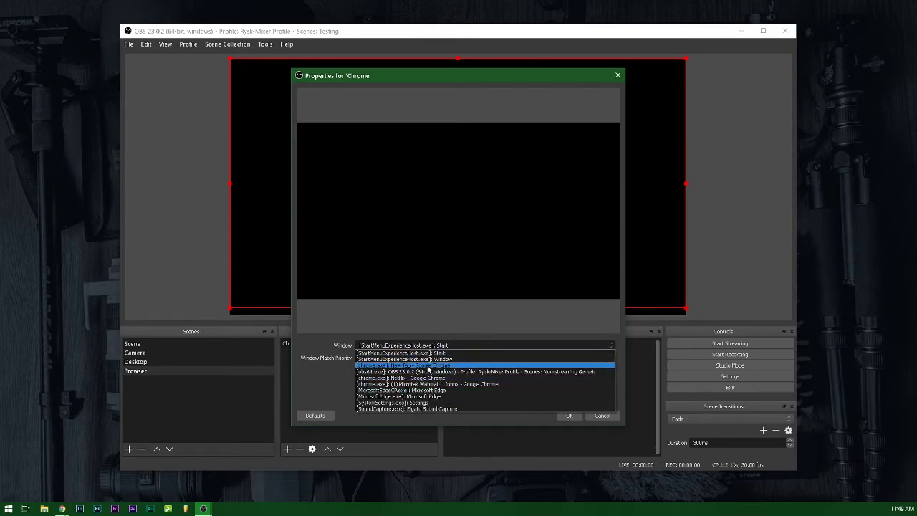
click(428, 366)
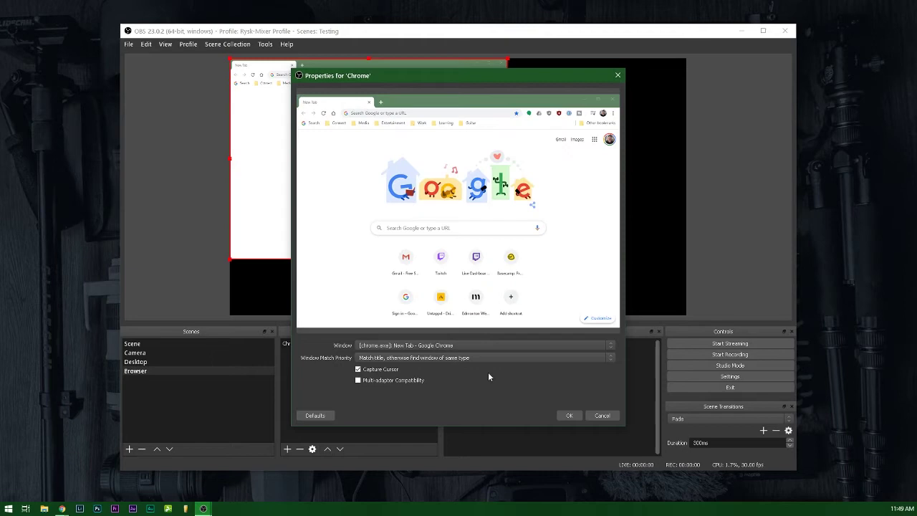
click(567, 416)
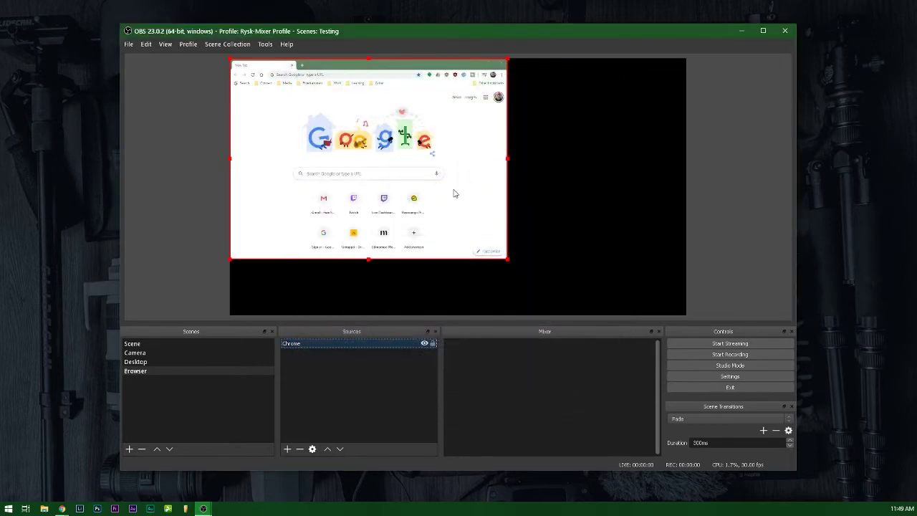
Step: Enlarge the Chrome capture and centre it on the Browser scene's canvas
drag(454, 194, 434, 189)
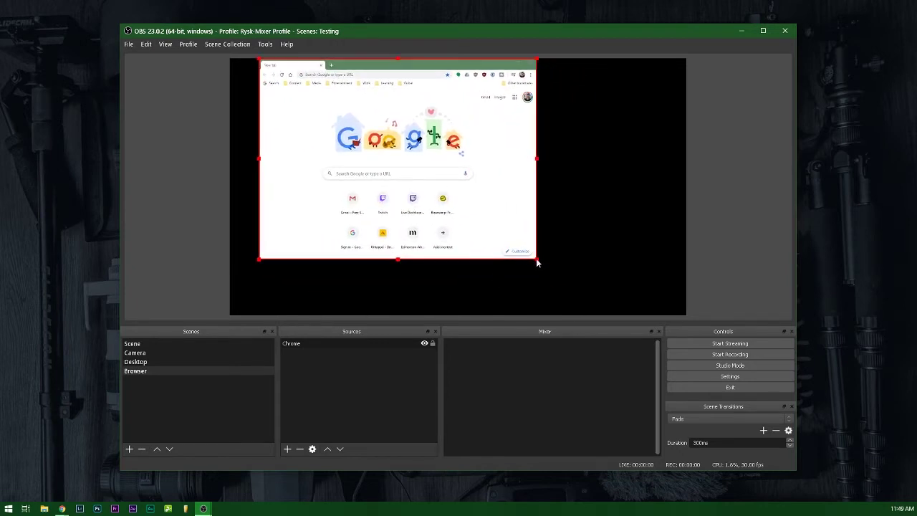
drag(537, 263, 610, 311)
drag(543, 254, 565, 255)
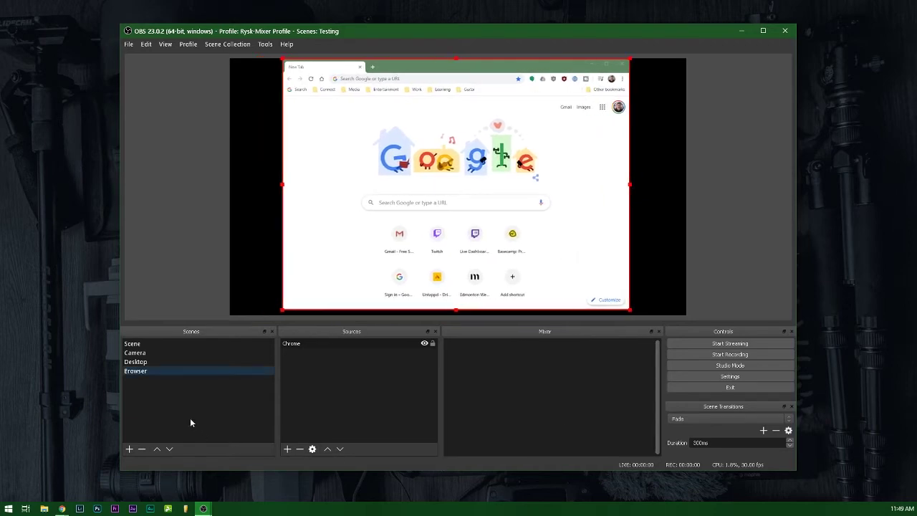
Step: Check the Desktop, Browser and Camera scenes, ending on the empty main Scene
click(129, 448)
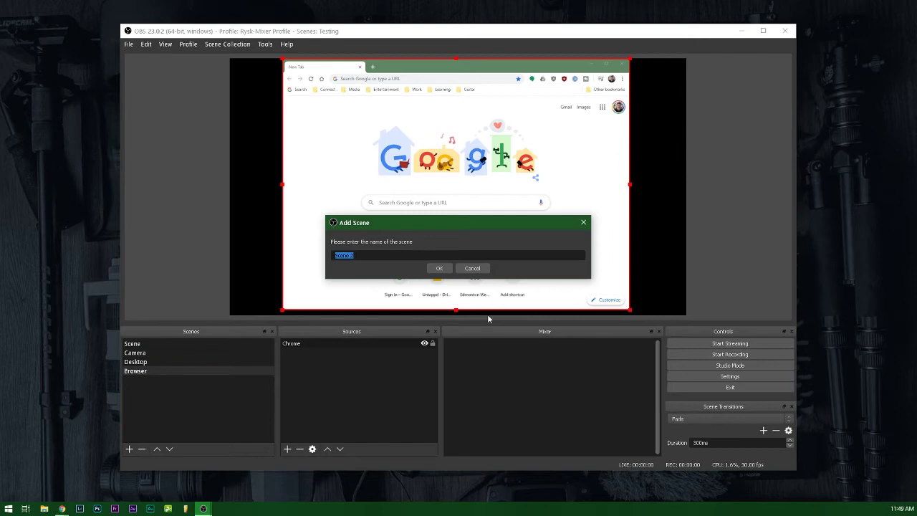
click(473, 268)
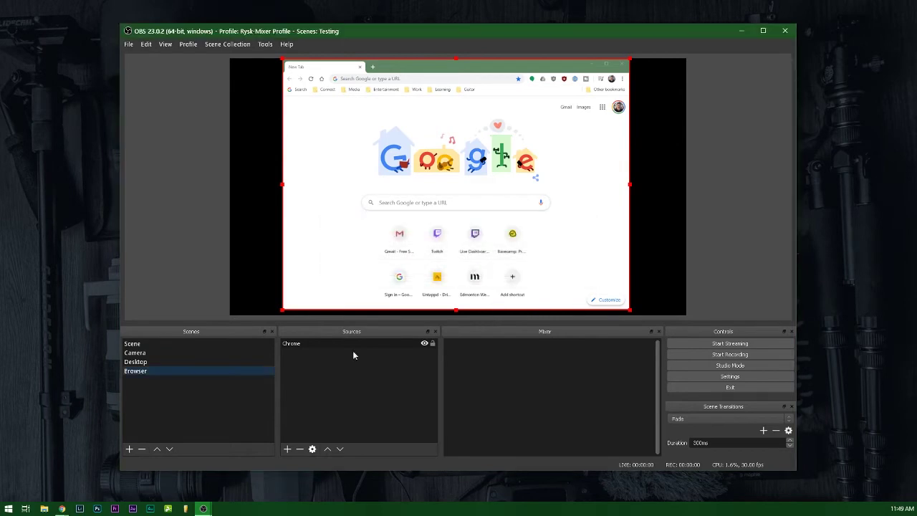
click(148, 362)
click(148, 371)
click(148, 352)
click(144, 345)
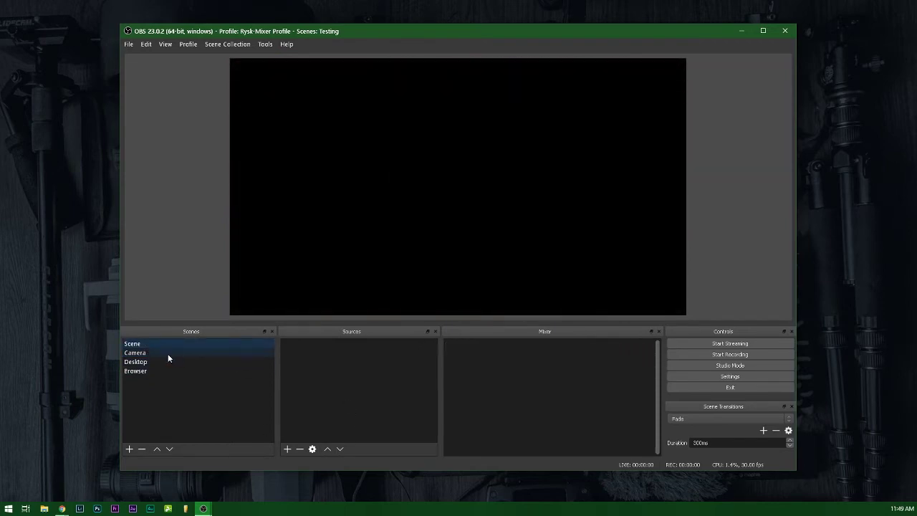
Step: Add the existing Camera scene to the main Scene, shrunk and moved to the lower right
click(286, 448)
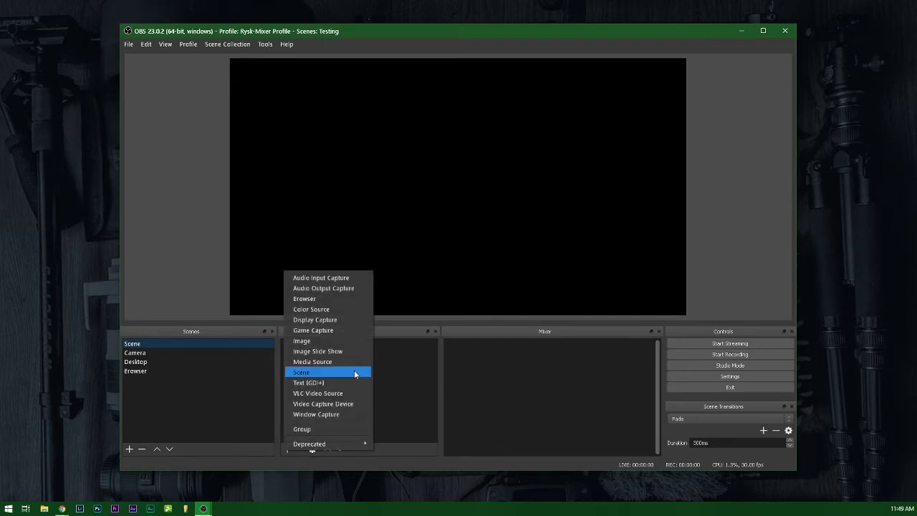
click(308, 373)
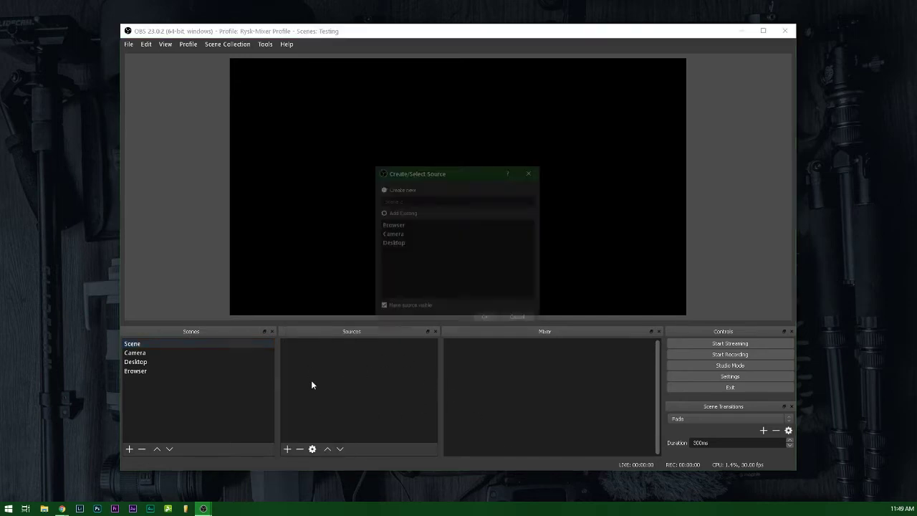
click(397, 234)
click(485, 319)
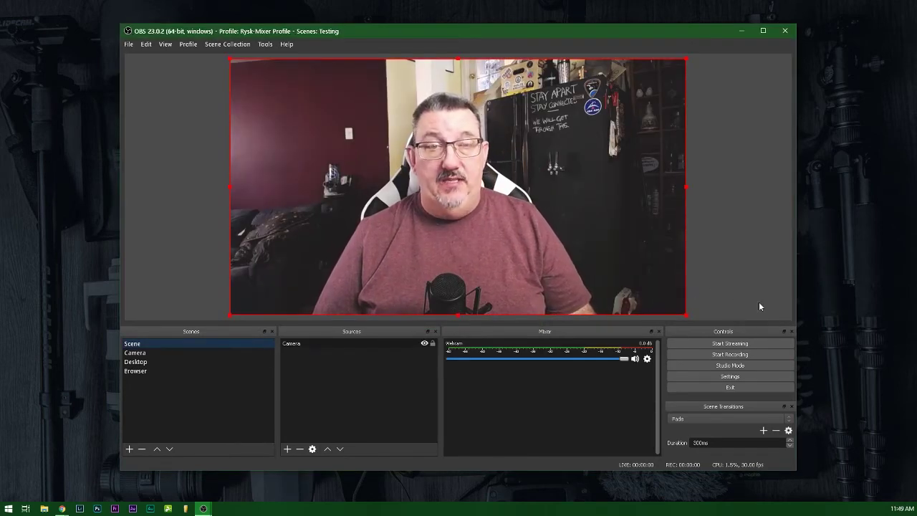
drag(687, 319, 441, 176)
drag(382, 135, 577, 247)
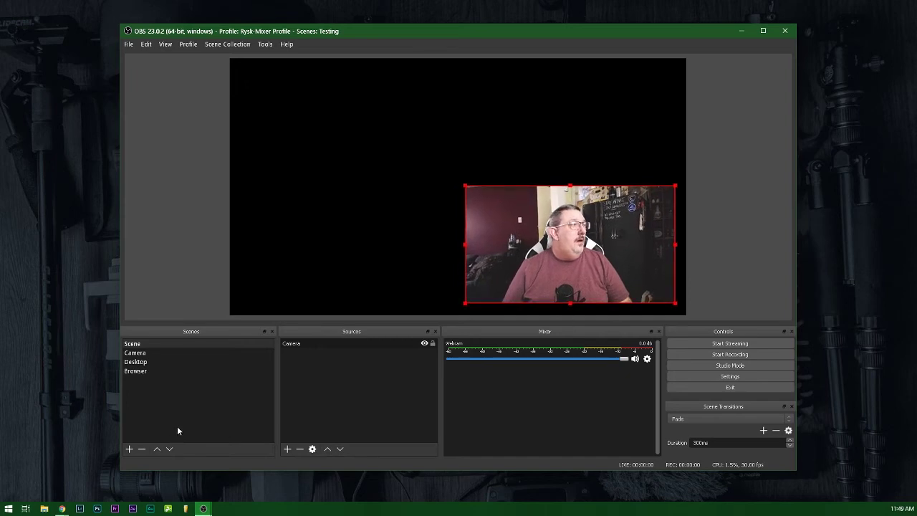
Step: Add the existing Browser scene as a source in the main Scene
click(287, 449)
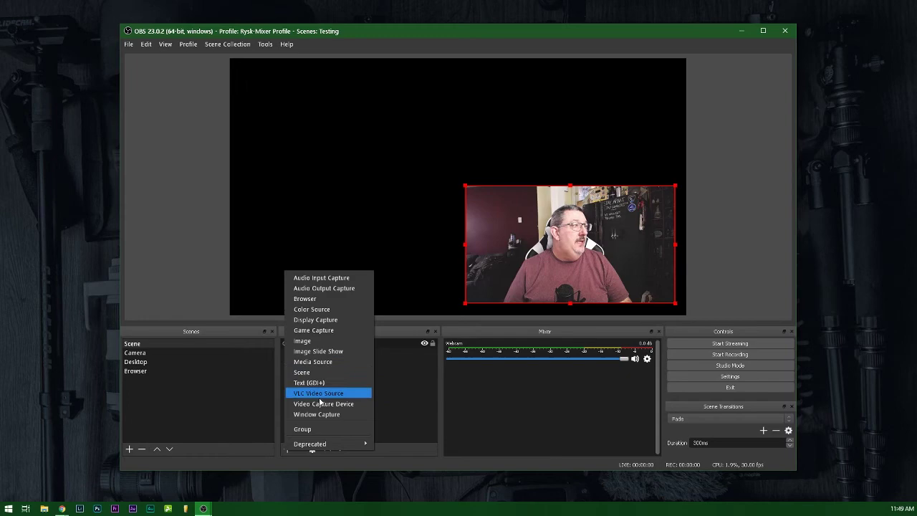
click(306, 374)
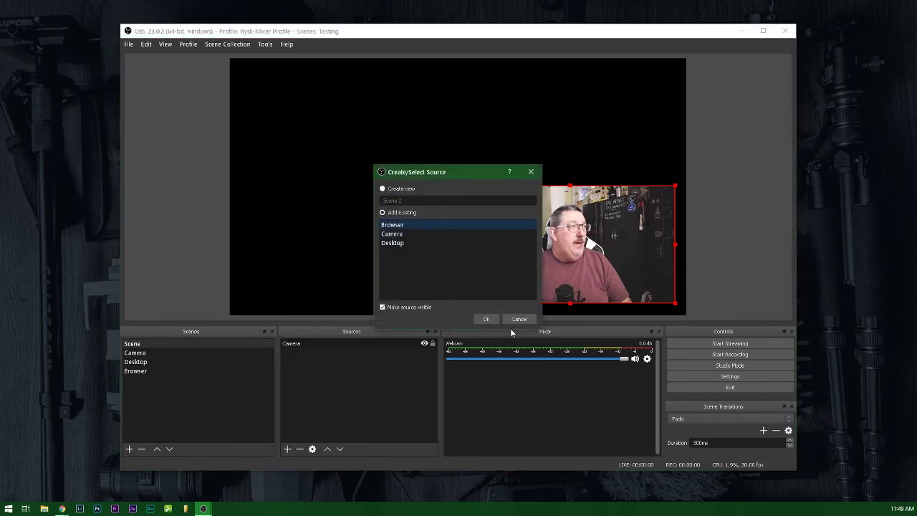
click(492, 318)
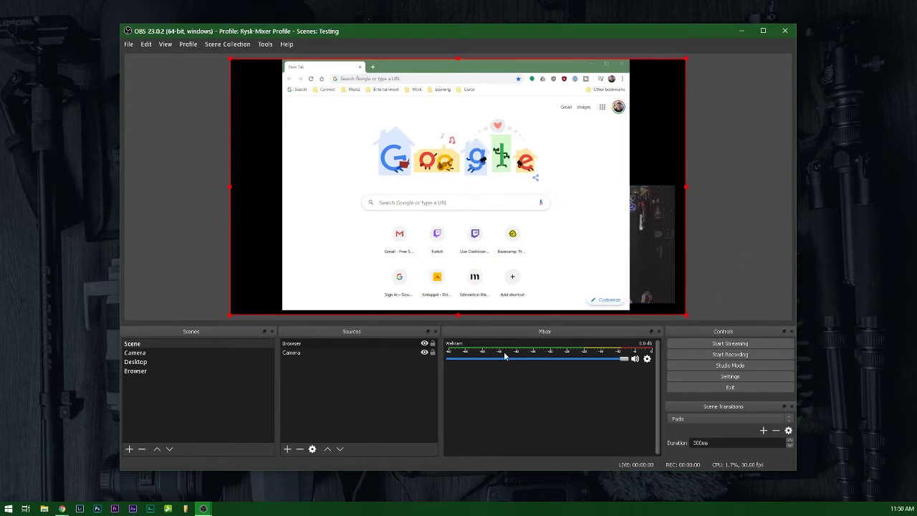
Step: Layer Camera above Browser, raise the webcam overlay, and check the Camera scene
drag(330, 352, 331, 346)
drag(599, 258, 597, 207)
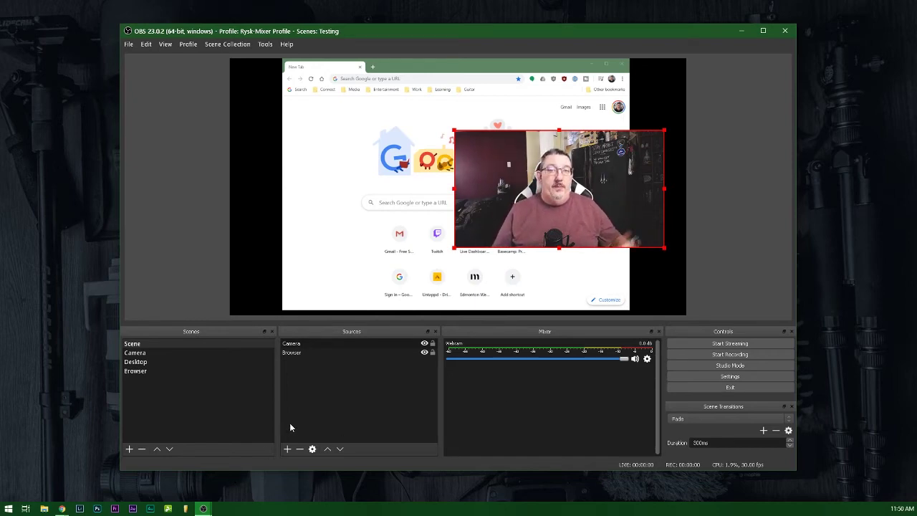
click(140, 354)
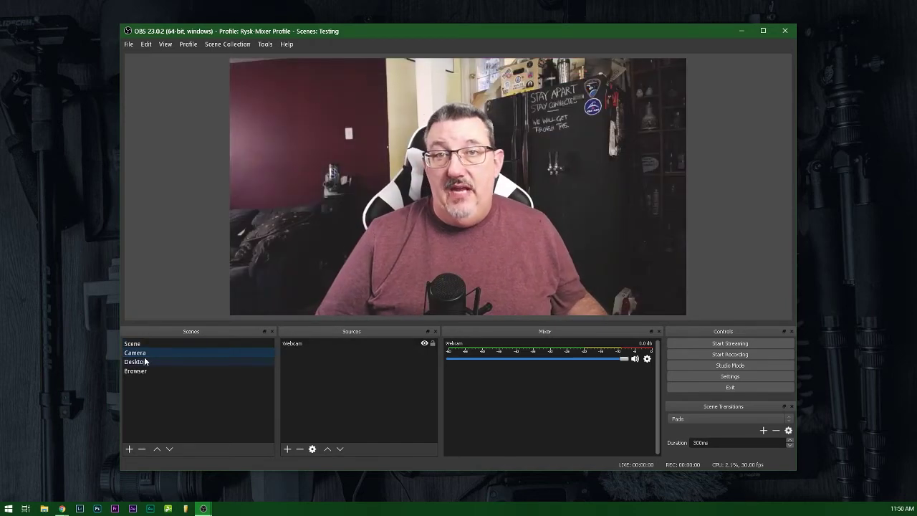
click(146, 343)
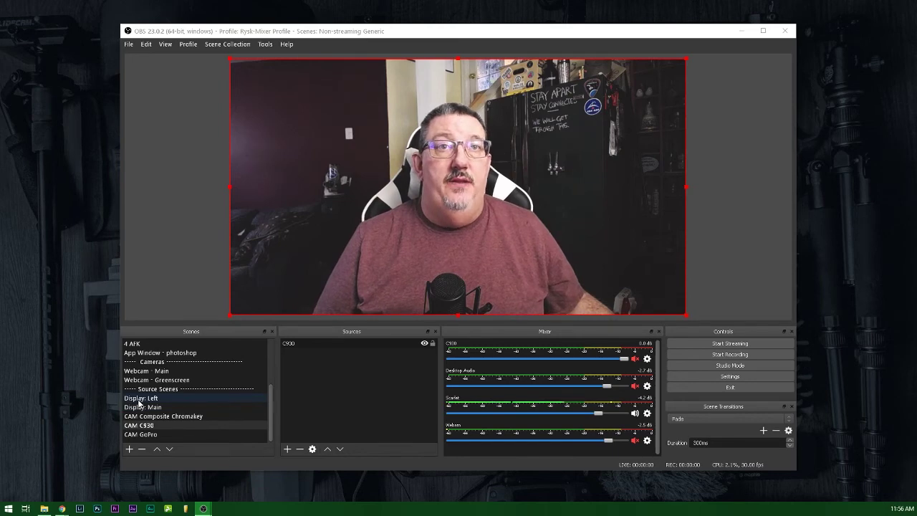
Step: Show 1. Host, 1B. Host Greenscreen, 2 Left with inset, 3 Left display no inset and 4 AFK in turn, ending on 1. Host
scroll(141, 403, up, 3)
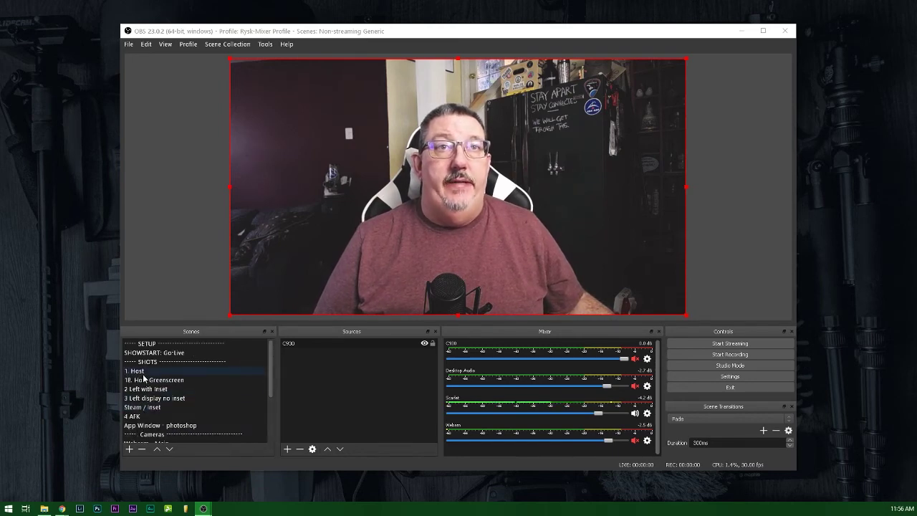
click(143, 374)
click(143, 381)
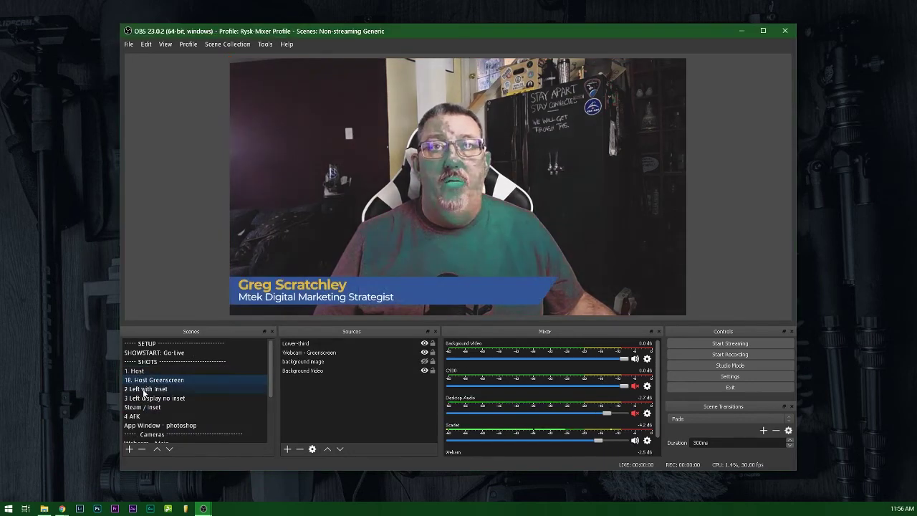
click(143, 389)
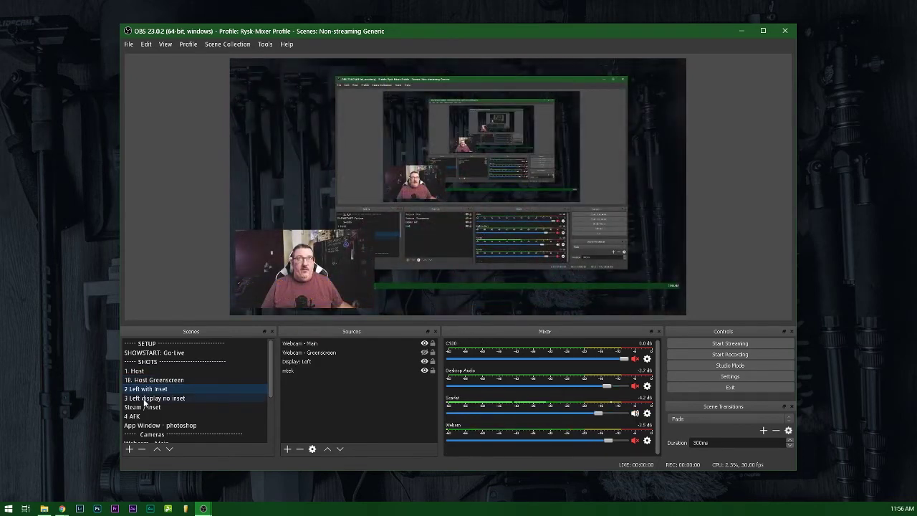
click(144, 399)
click(149, 416)
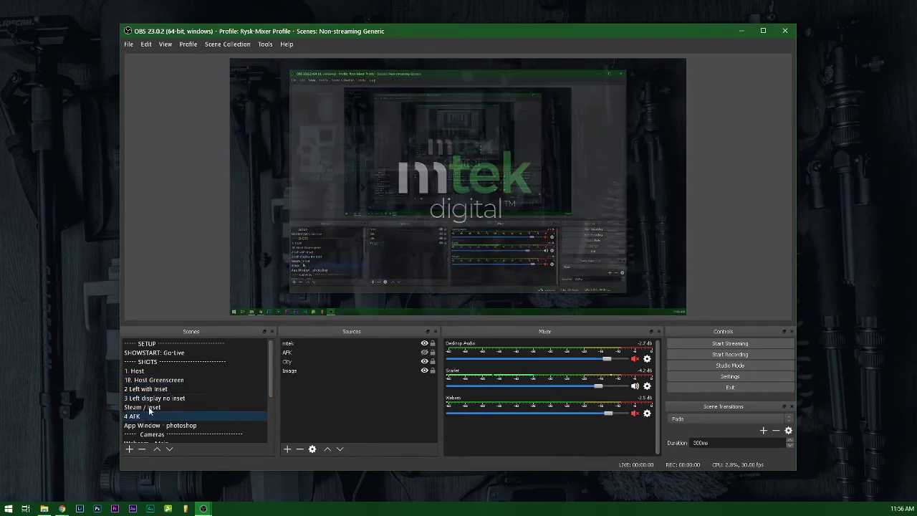
click(140, 371)
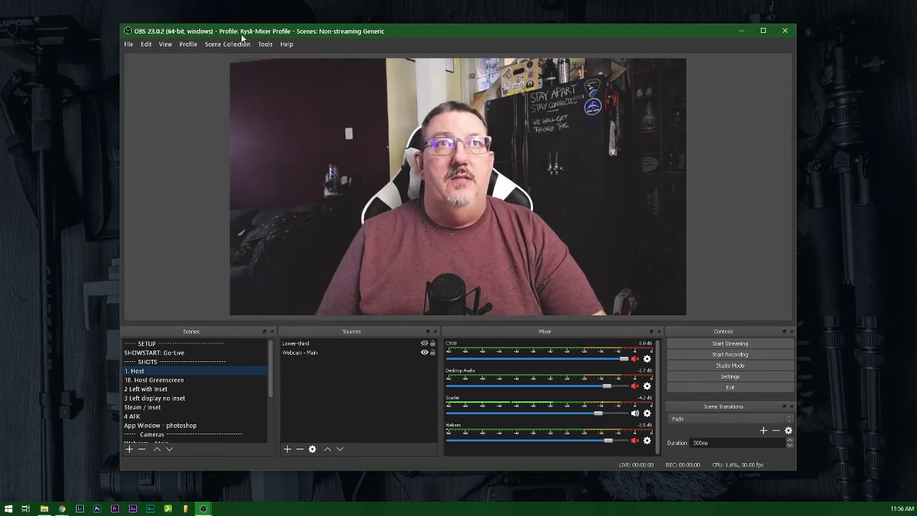
Step: Open the VirtualCam settings from the Tools menu and reposition the window
click(263, 44)
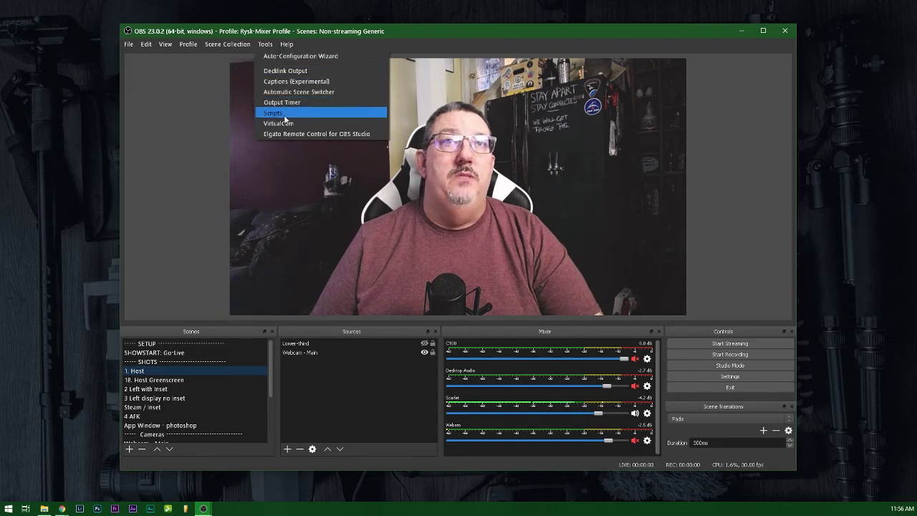
click(302, 126)
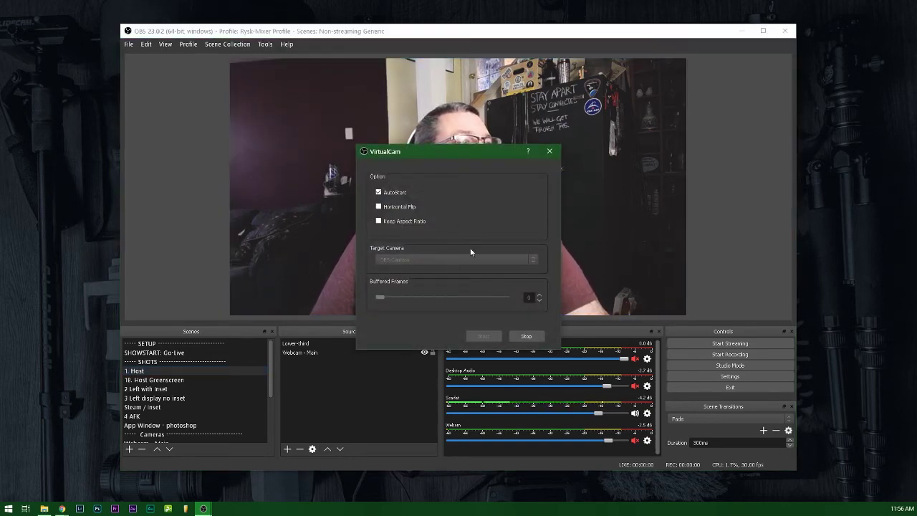
drag(455, 155, 480, 95)
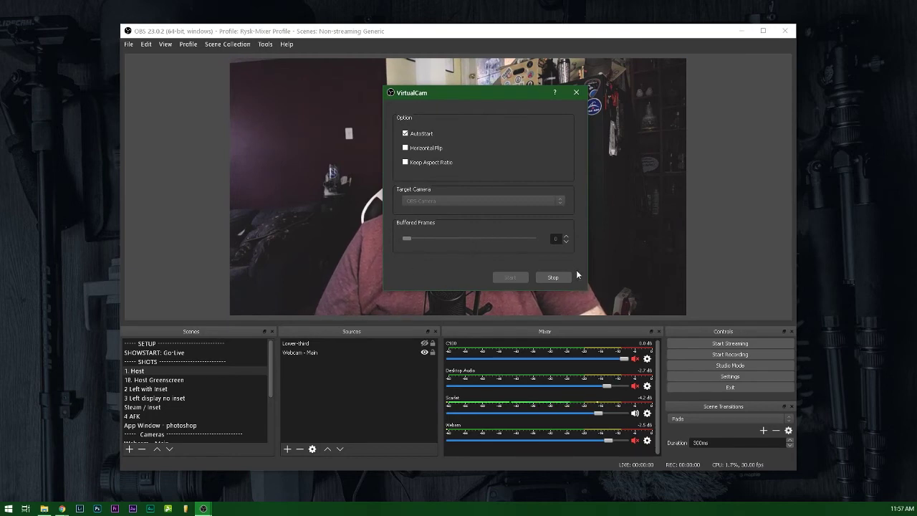
Step: Turn off AutoStart, target OBS-Camera and start the virtual camera output
click(406, 134)
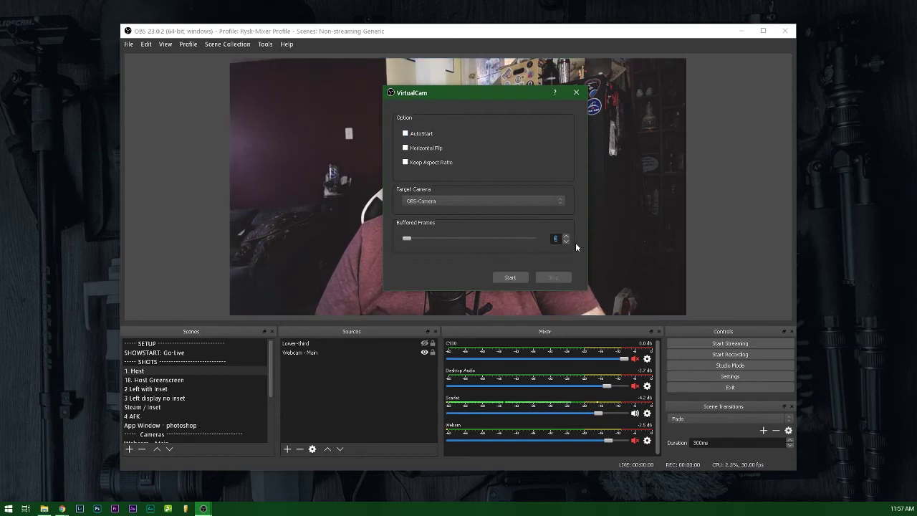
click(518, 200)
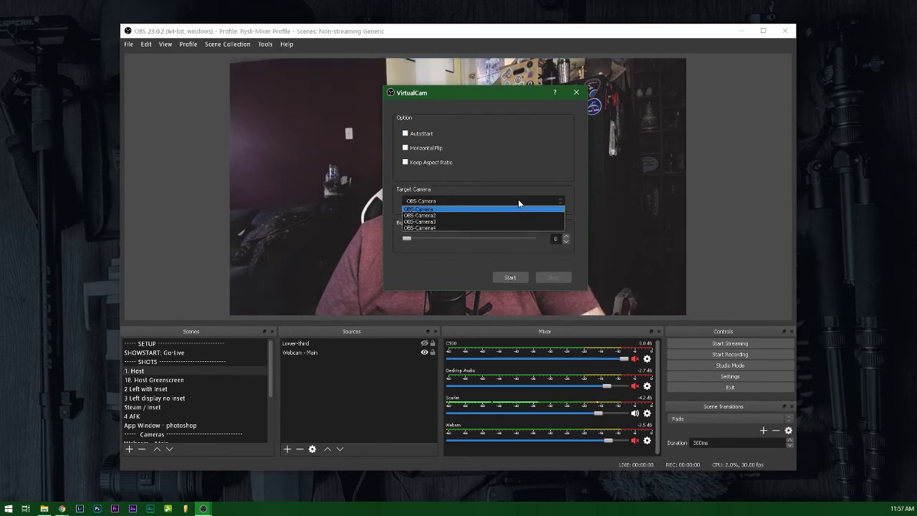
click(447, 209)
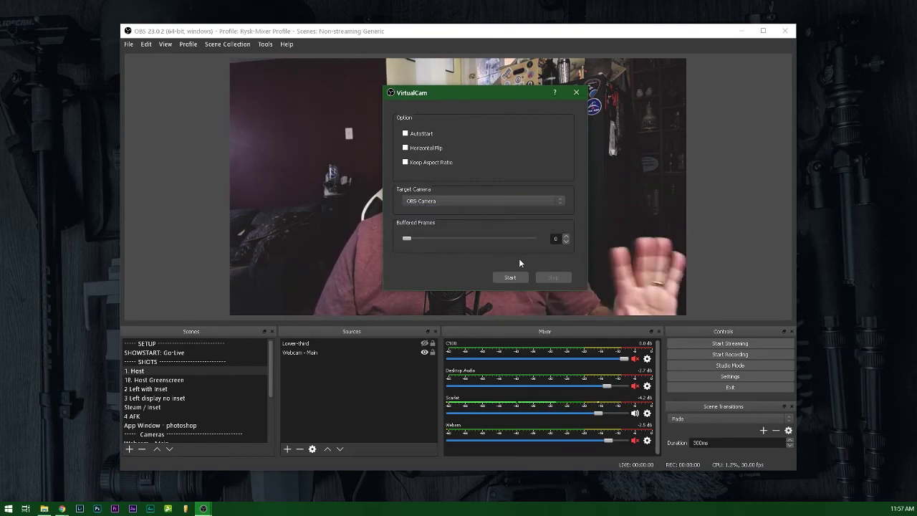
click(521, 278)
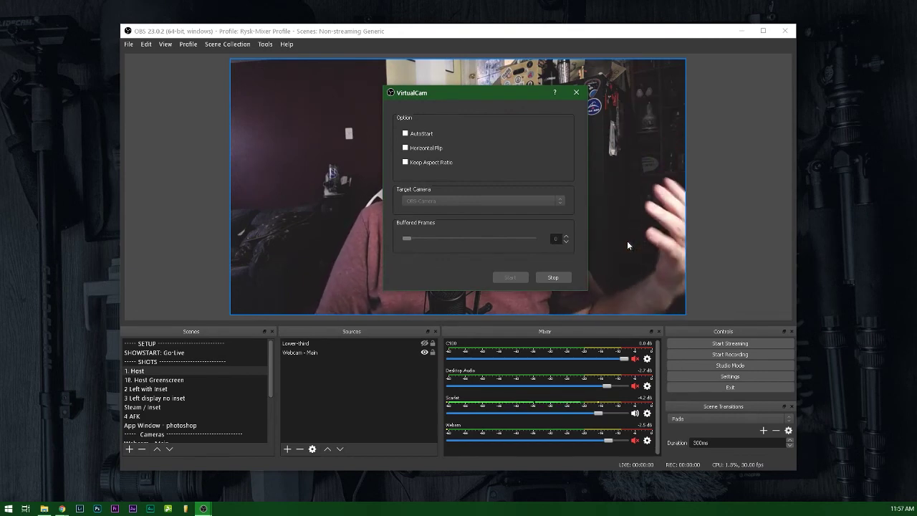
Step: Close VirtualCam, then show 2 Left with inset, 1B. Host Greenscreen, 1. Host and 4 AFK, ending on 1. Host
click(576, 92)
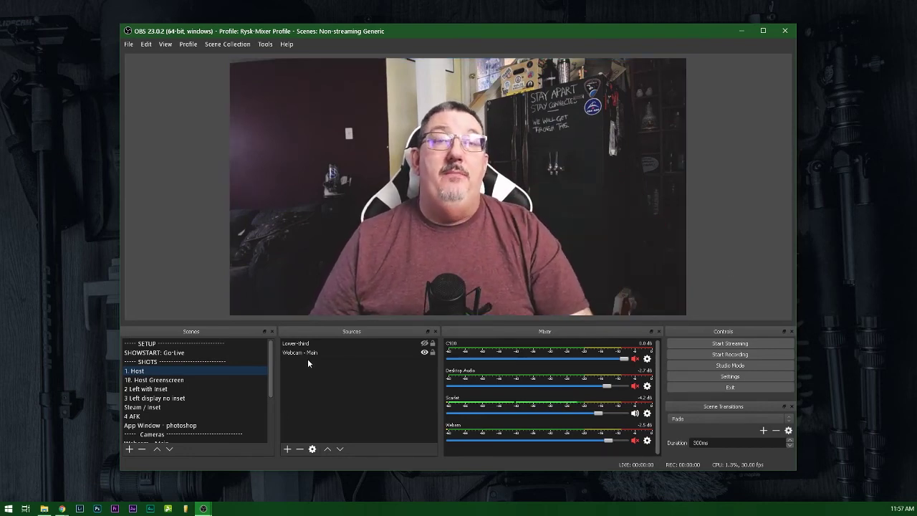
click(208, 387)
click(205, 379)
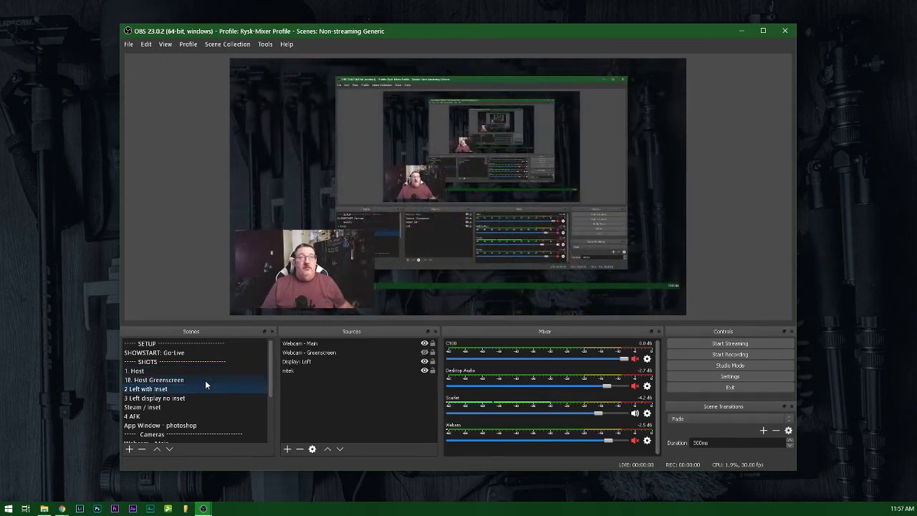
click(206, 371)
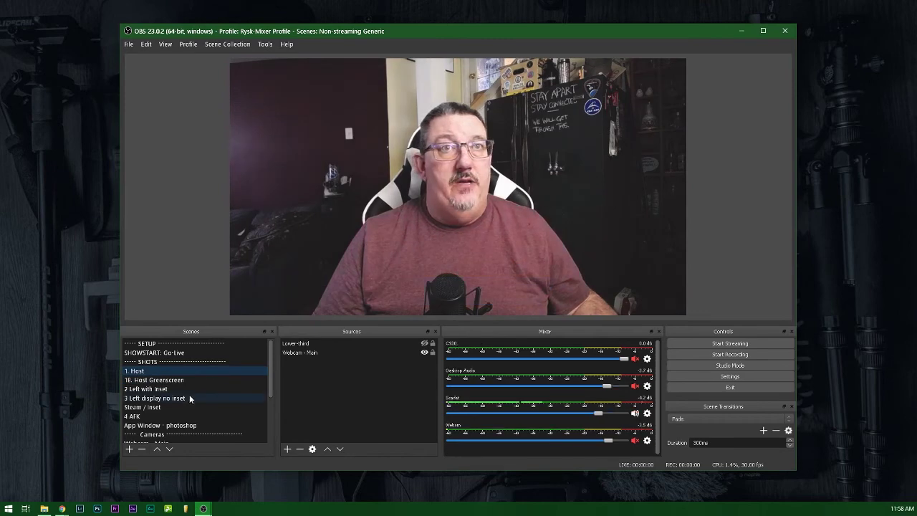
click(171, 418)
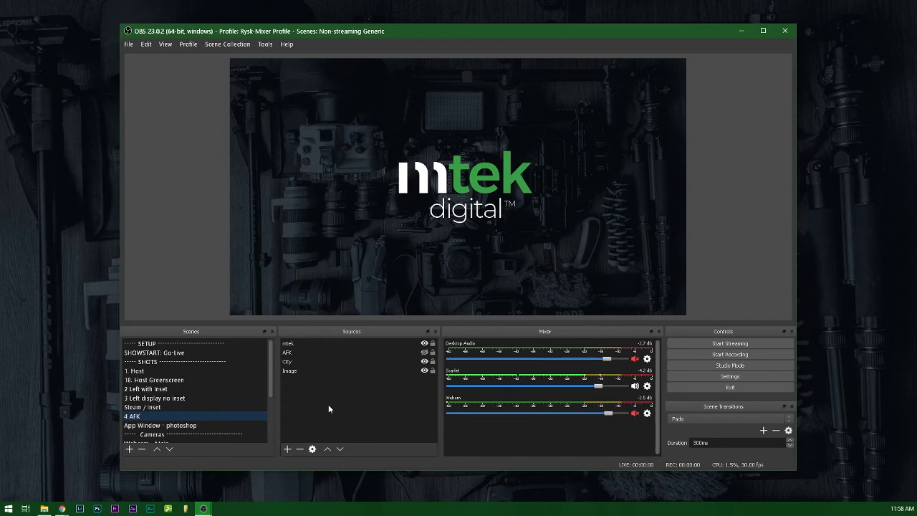
click(136, 370)
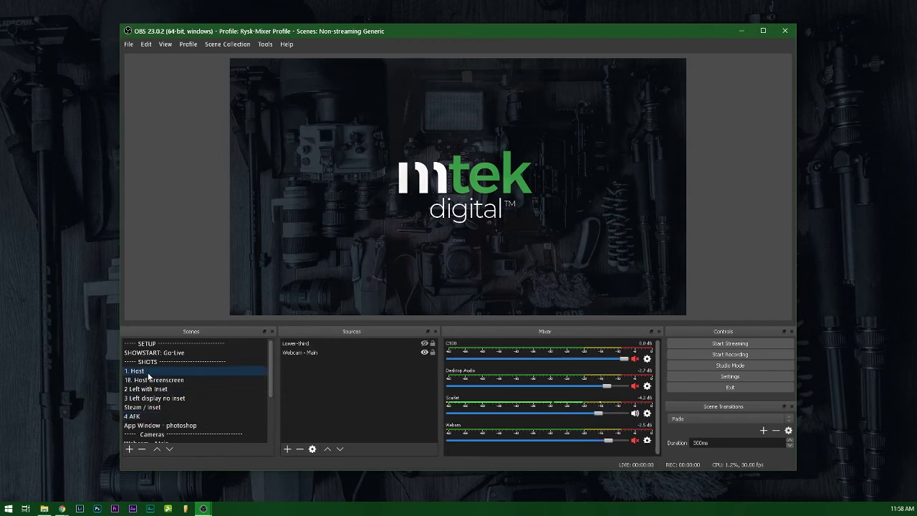
click(149, 417)
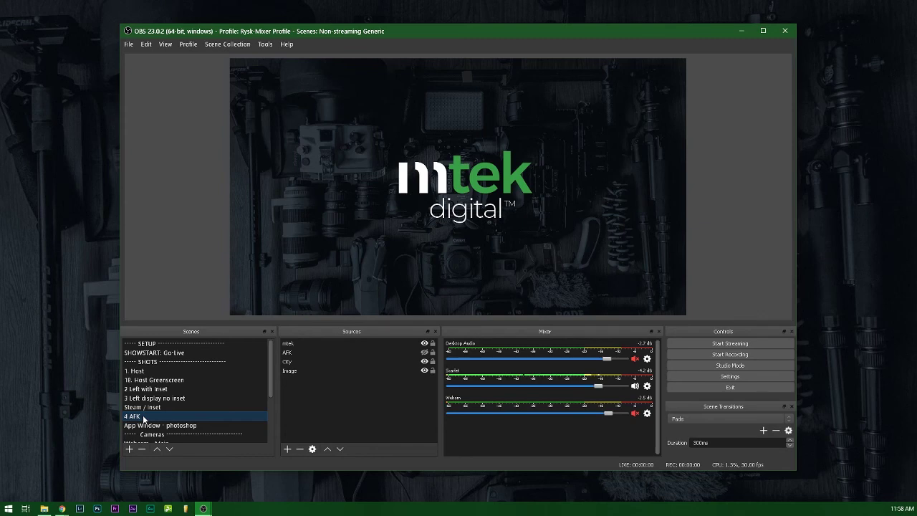
click(147, 372)
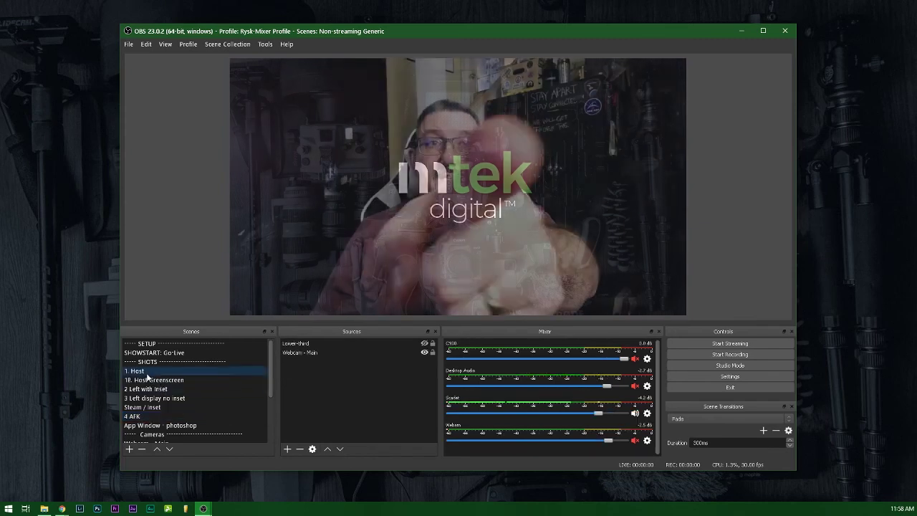
click(150, 419)
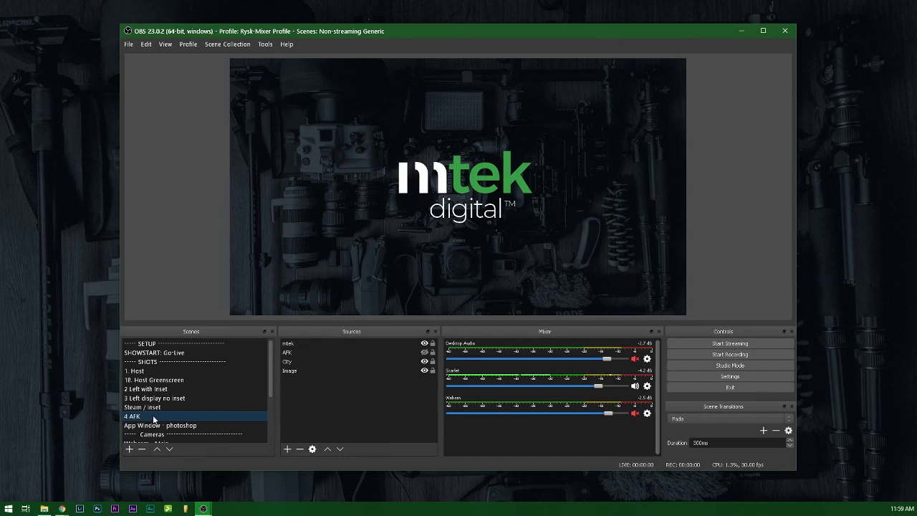
click(152, 373)
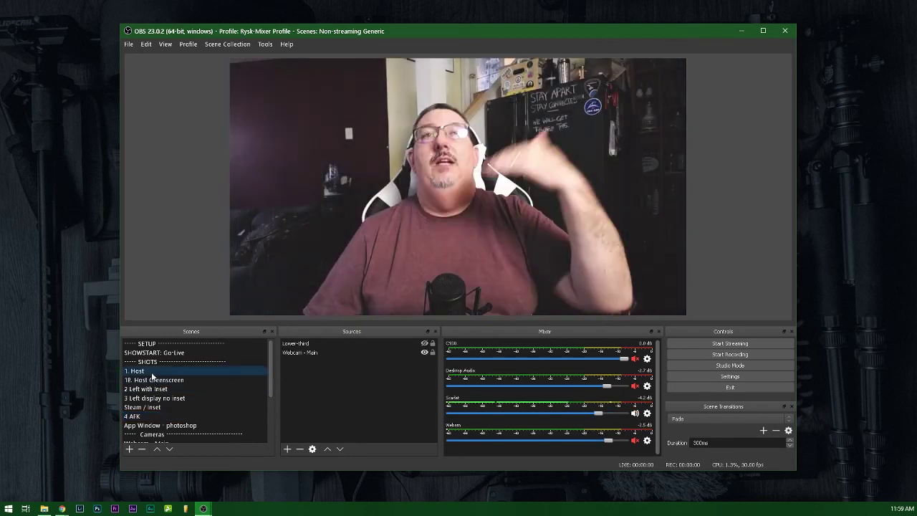